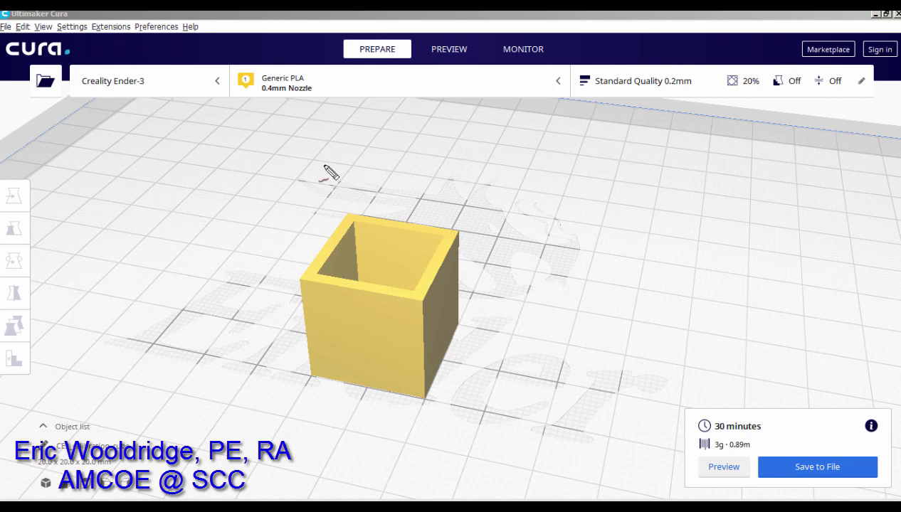
mouse_move(322, 130)
left_mouse_down()
mouse_move(254, 181)
mouse_move(357, 158)
left_mouse_up()
mouse_move(364, 196)
left_mouse_down()
mouse_move(415, 154)
mouse_move(413, 121)
mouse_move(445, 175)
mouse_move(484, 151)
mouse_move(471, 190)
mouse_move(534, 189)
left_mouse_up()
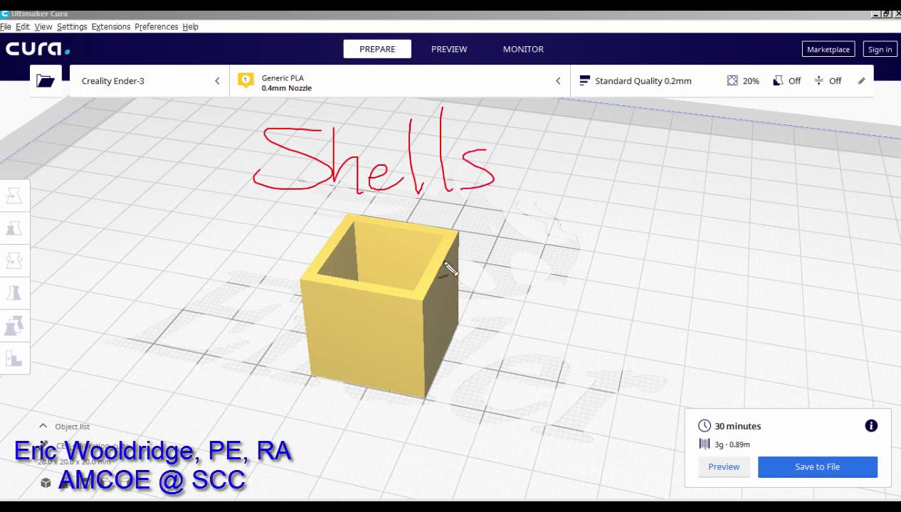
mouse_move(540, 223)
left_mouse_down()
mouse_move(483, 251)
mouse_move(434, 276)
mouse_move(442, 283)
mouse_move(435, 306)
mouse_move(417, 288)
mouse_move(438, 293)
mouse_move(417, 284)
left_mouse_up()
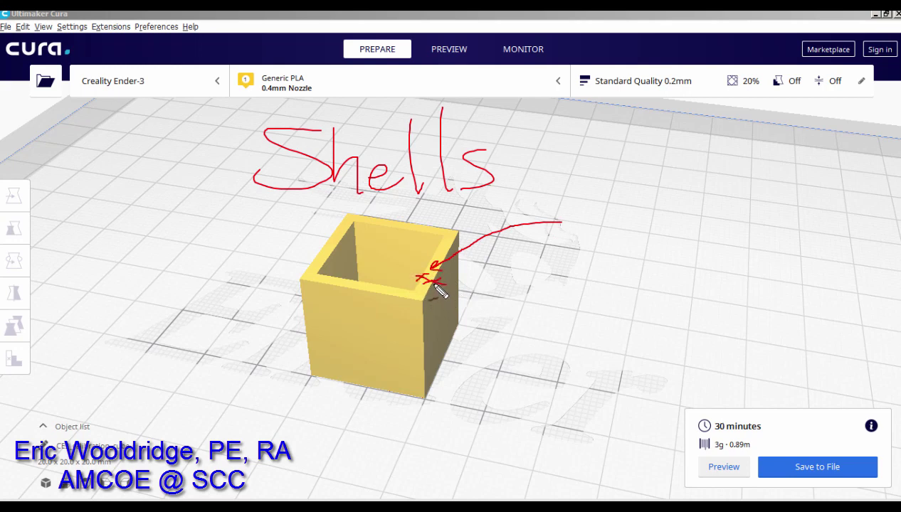
mouse_move(429, 343)
left_mouse_down()
mouse_move(427, 395)
mouse_move(316, 364)
left_mouse_up()
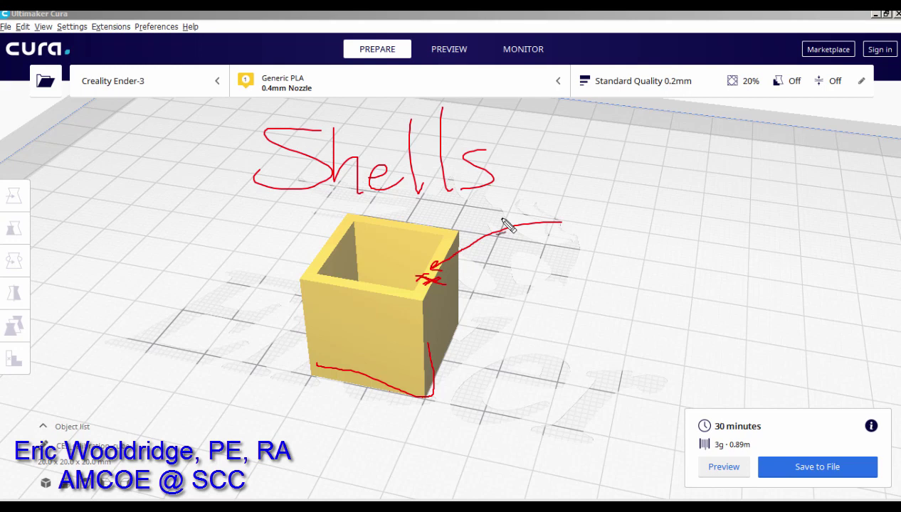
left_click_drag(305, 212, 532, 201)
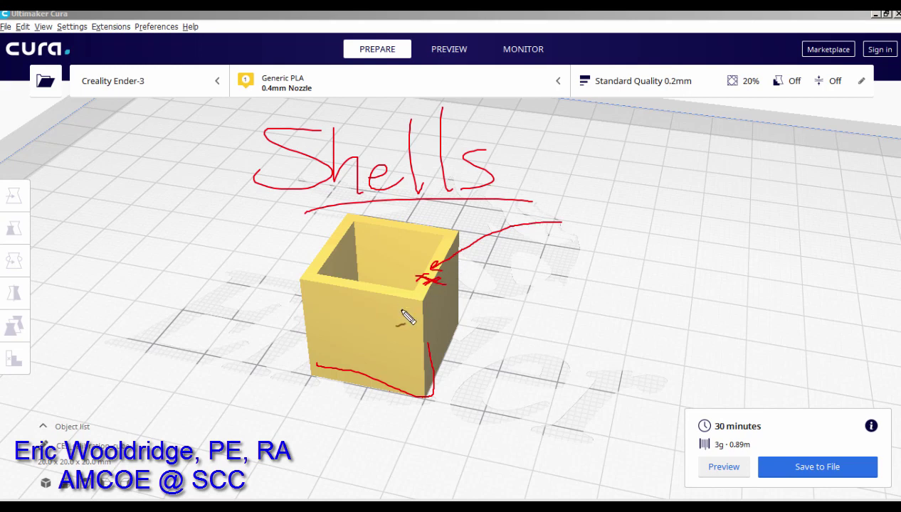
mouse_move(423, 312)
left_mouse_down()
mouse_move(386, 301)
mouse_move(321, 291)
mouse_move(299, 321)
mouse_move(335, 398)
mouse_move(433, 385)
mouse_move(424, 300)
left_mouse_up()
left_click_drag(362, 215, 427, 222)
mouse_move(464, 248)
left_mouse_down()
mouse_move(454, 342)
mouse_move(381, 316)
mouse_move(362, 231)
mouse_move(435, 239)
left_mouse_up()
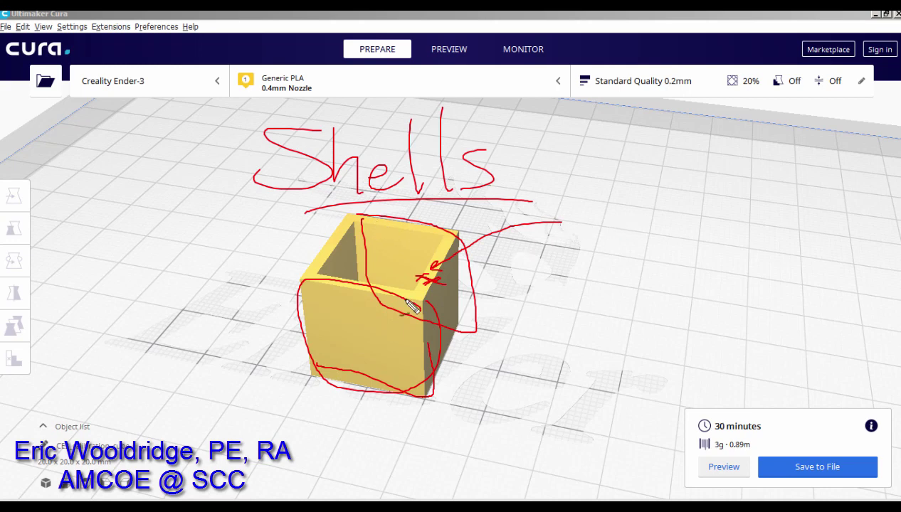
mouse_move(349, 311)
left_mouse_down()
mouse_move(317, 310)
mouse_move(348, 389)
mouse_move(418, 368)
mouse_move(321, 291)
mouse_move(357, 374)
mouse_move(382, 301)
mouse_move(341, 361)
mouse_move(384, 363)
mouse_move(384, 323)
mouse_move(365, 297)
mouse_move(368, 279)
mouse_move(391, 271)
left_mouse_up()
left_click_drag(390, 239, 388, 241)
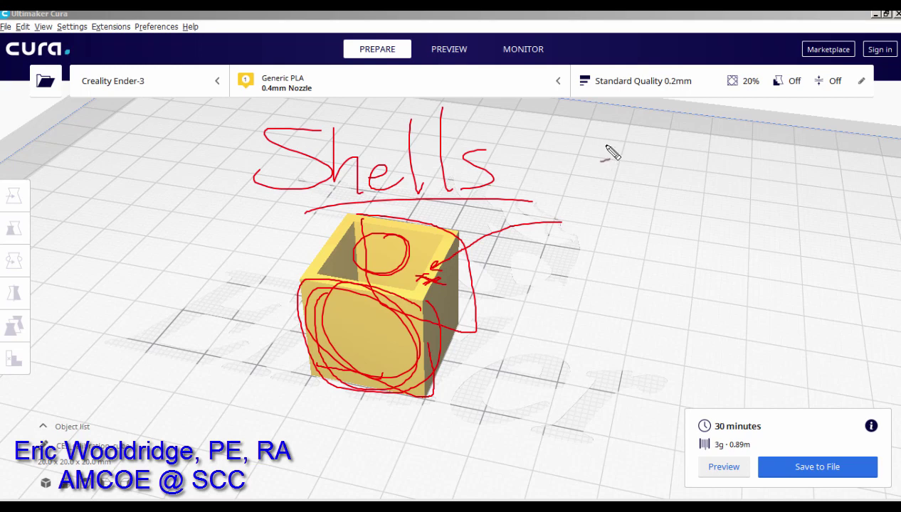
mouse_move(592, 142)
left_mouse_down()
mouse_move(591, 292)
mouse_move(653, 230)
mouse_move(635, 136)
left_mouse_up()
mouse_move(694, 134)
left_mouse_down()
mouse_move(730, 187)
mouse_move(733, 282)
mouse_move(704, 290)
mouse_move(704, 302)
mouse_move(775, 294)
mouse_move(743, 277)
left_mouse_up()
mouse_move(747, 229)
left_mouse_down()
mouse_move(747, 165)
mouse_move(776, 134)
mouse_move(702, 130)
mouse_move(717, 143)
mouse_move(733, 196)
left_mouse_up()
mouse_move(701, 229)
left_mouse_down()
mouse_move(623, 205)
mouse_move(631, 191)
left_mouse_up()
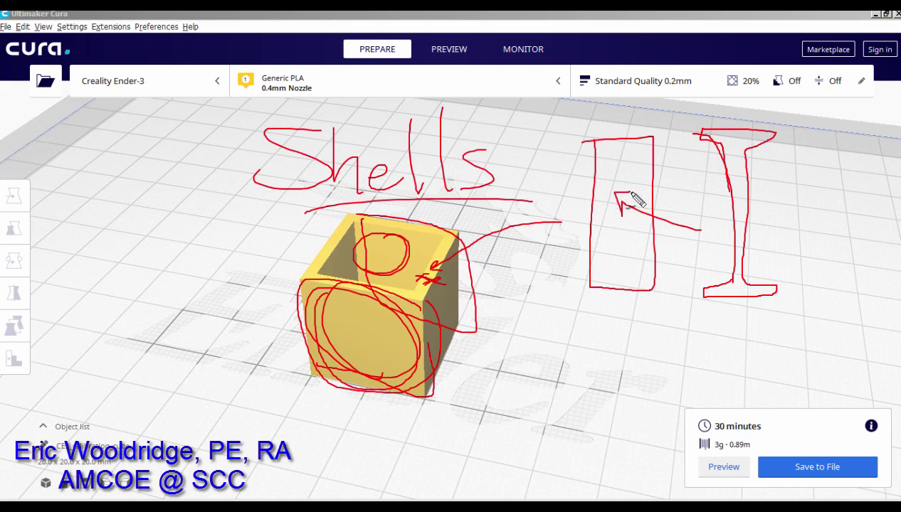
mouse_move(620, 334)
left_mouse_down()
mouse_move(727, 248)
mouse_move(708, 250)
left_mouse_up()
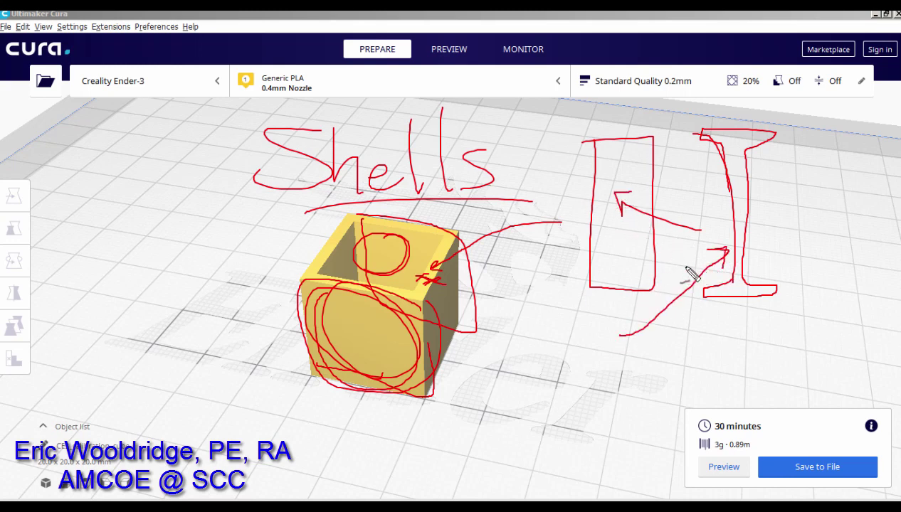
mouse_move(670, 144)
left_mouse_down()
mouse_move(789, 124)
mouse_move(727, 106)
left_mouse_up()
mouse_move(737, 272)
left_mouse_down()
mouse_move(714, 341)
mouse_move(732, 307)
left_mouse_up()
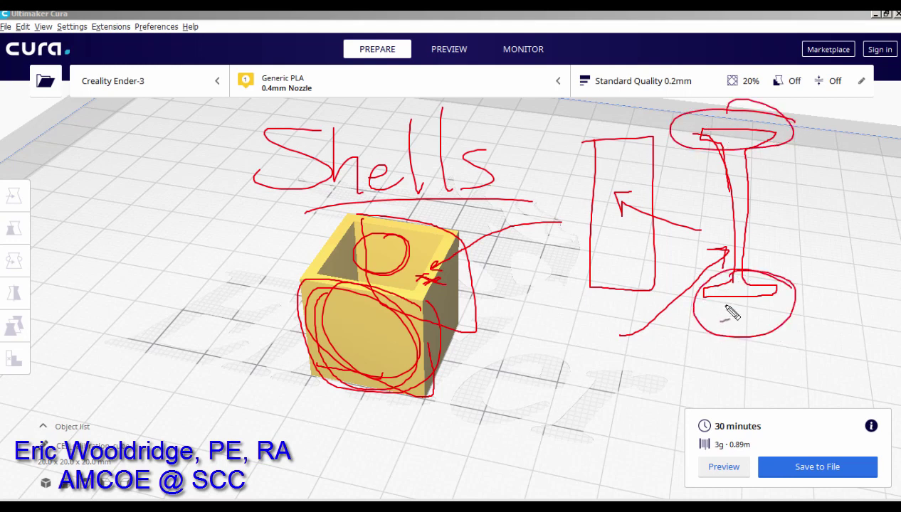
mouse_move(774, 162)
left_mouse_down()
mouse_move(787, 182)
mouse_move(776, 160)
left_mouse_up()
left_click_drag(714, 186, 715, 214)
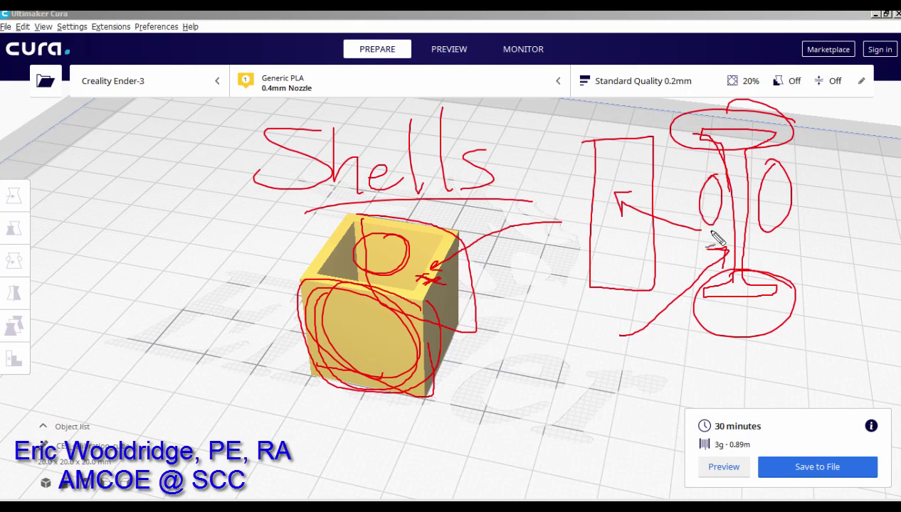
mouse_move(686, 172)
left_mouse_down()
mouse_move(710, 198)
mouse_move(708, 211)
left_mouse_up()
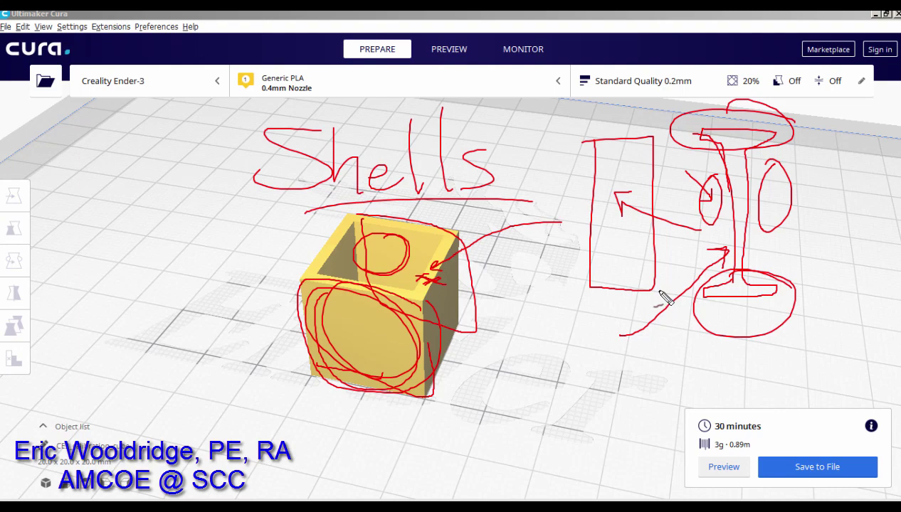
key("Escape")
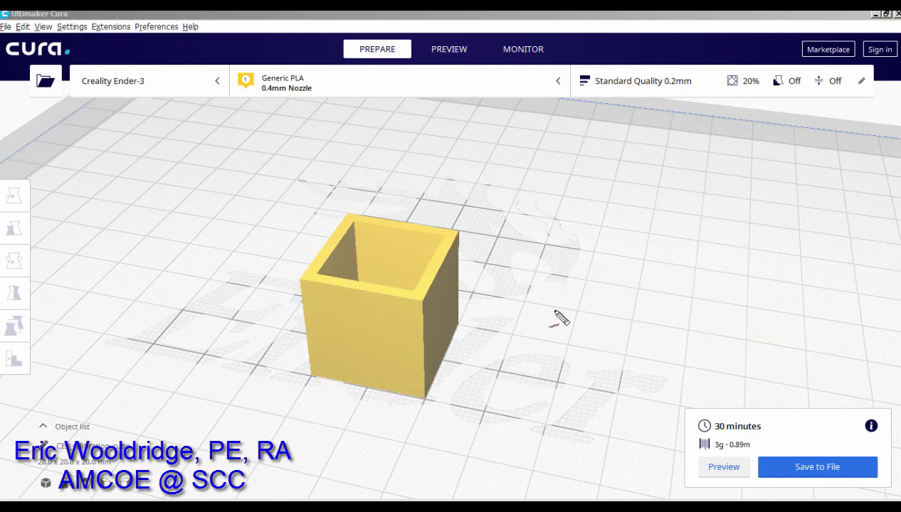
Preview the sliced box in layer view up to layer 72 and examine its walls and infill up close
scroll(417, 363, "up", 5)
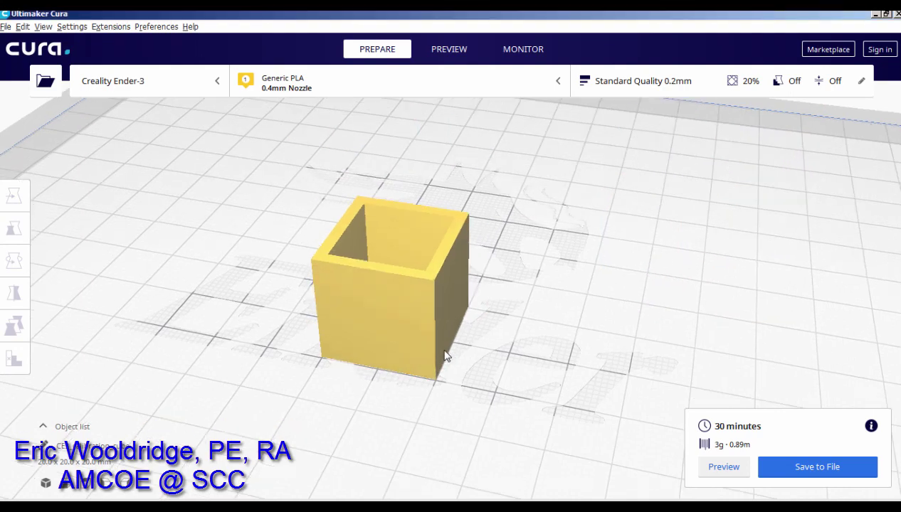
scroll(463, 343, "up", 3)
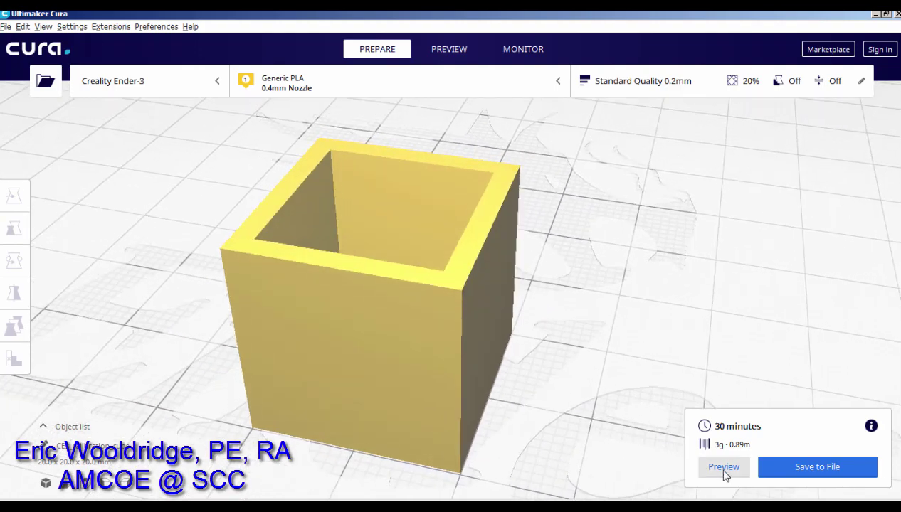
left_click(723, 470)
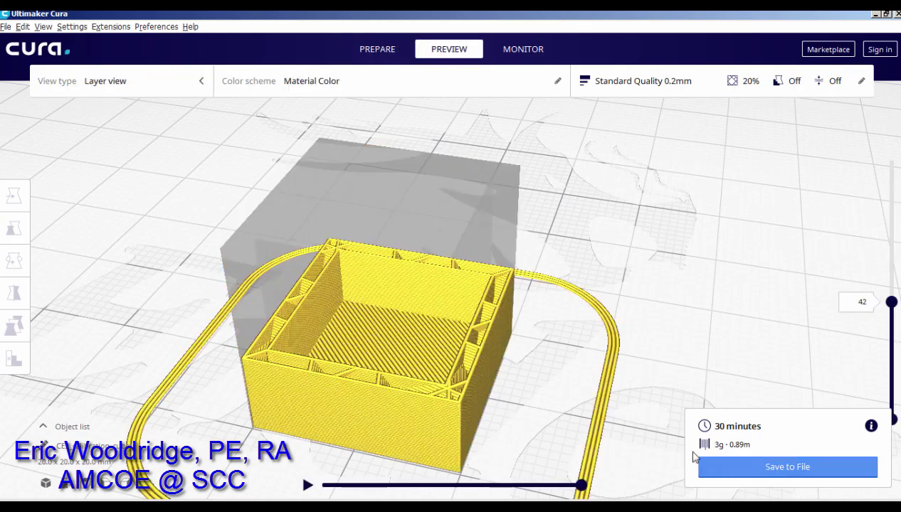
mouse_move(894, 423)
left_mouse_down()
mouse_move(891, 359)
mouse_move(892, 420)
left_mouse_up()
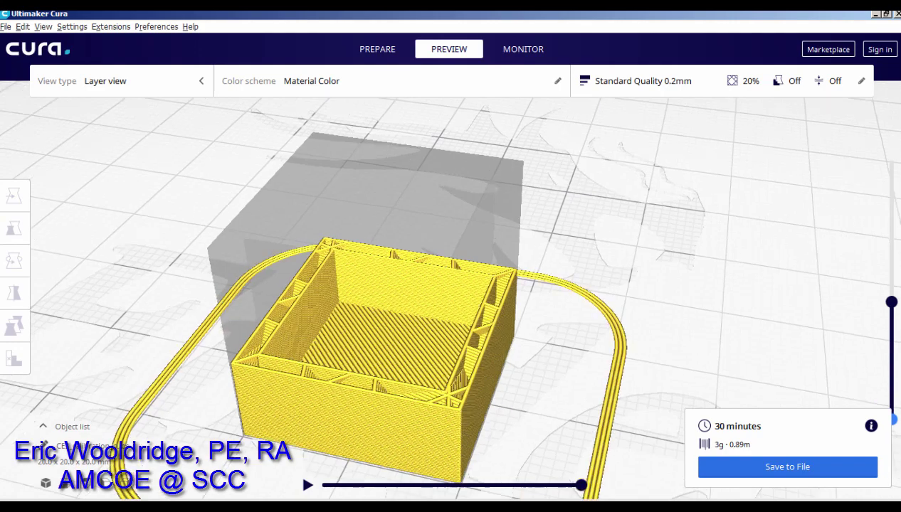
left_click_drag(891, 303, 891, 227)
scroll(454, 309, "up", 3)
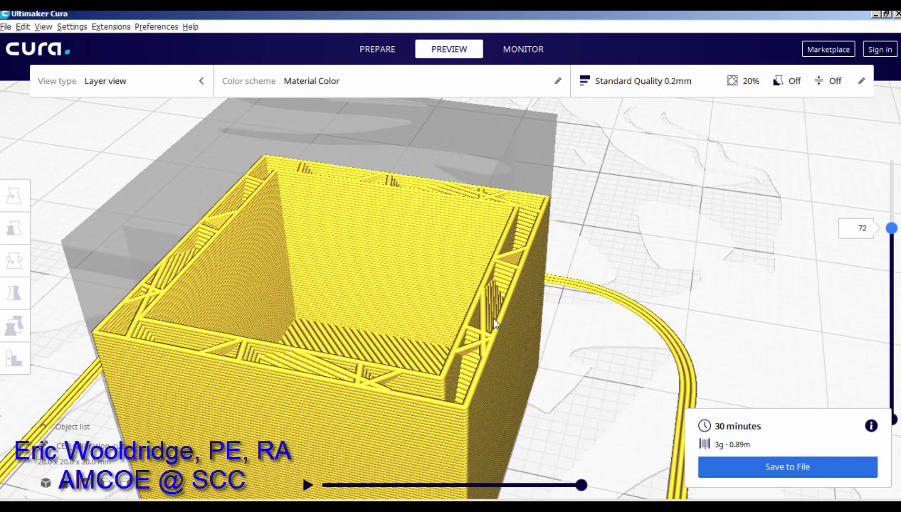
scroll(490, 313, "up", 3)
scroll(482, 329, "up", 2)
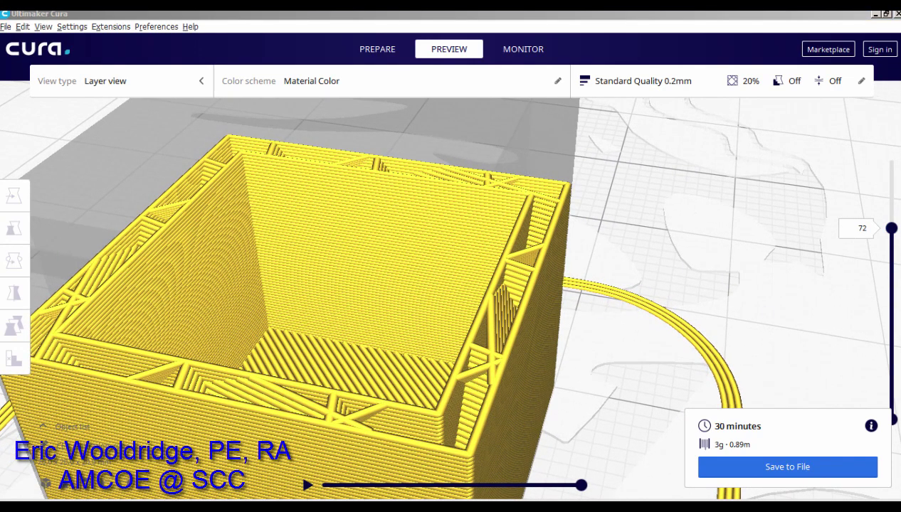
mouse_move(409, 227)
left_mouse_down()
mouse_move(484, 288)
mouse_move(476, 297)
left_mouse_up()
mouse_move(594, 286)
left_mouse_down()
mouse_move(525, 307)
mouse_move(532, 314)
left_mouse_up()
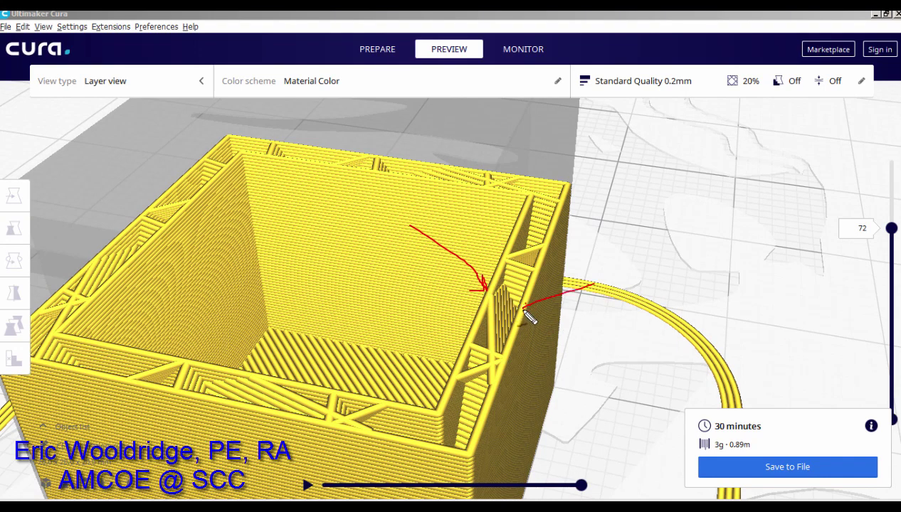
mouse_move(616, 189)
left_mouse_down()
mouse_move(537, 235)
mouse_move(528, 249)
mouse_move(538, 250)
mouse_move(487, 331)
mouse_move(529, 241)
left_mouse_up()
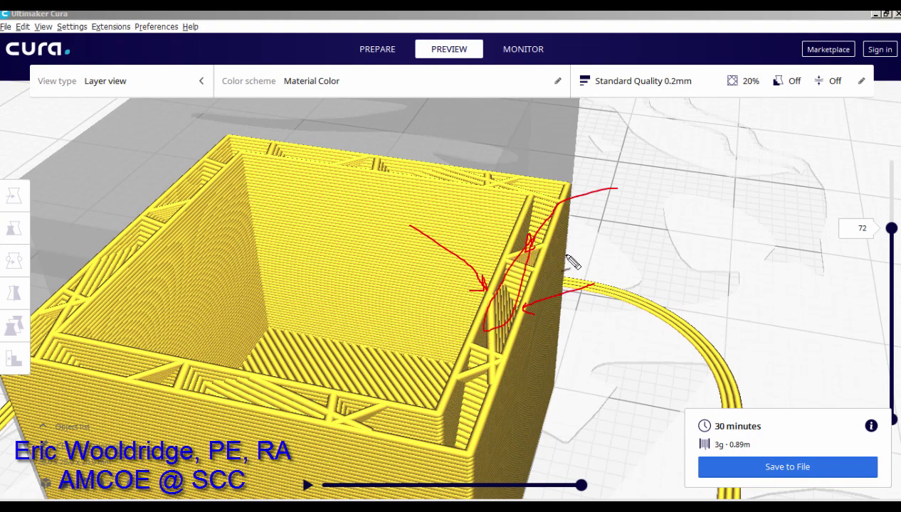
key("Escape")
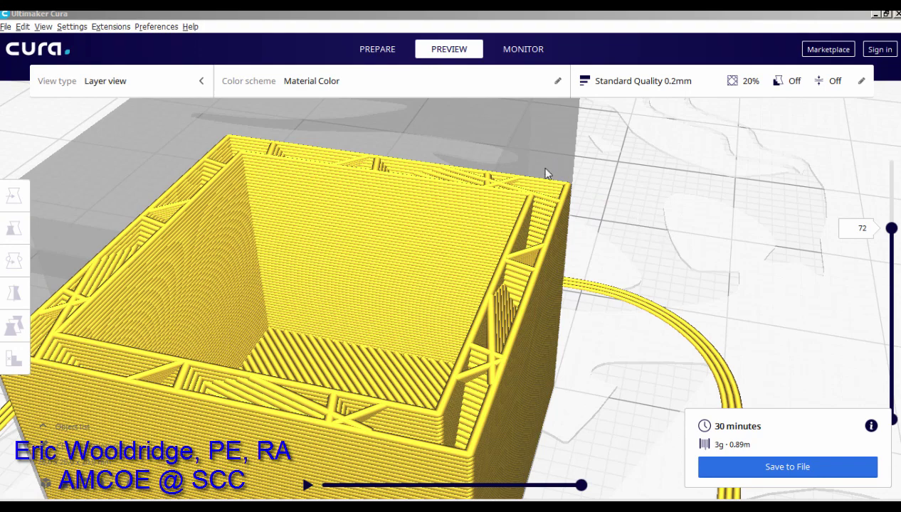
Show the custom print settings with the Infill category collapsed and the Shell category expanded
left_click(861, 82)
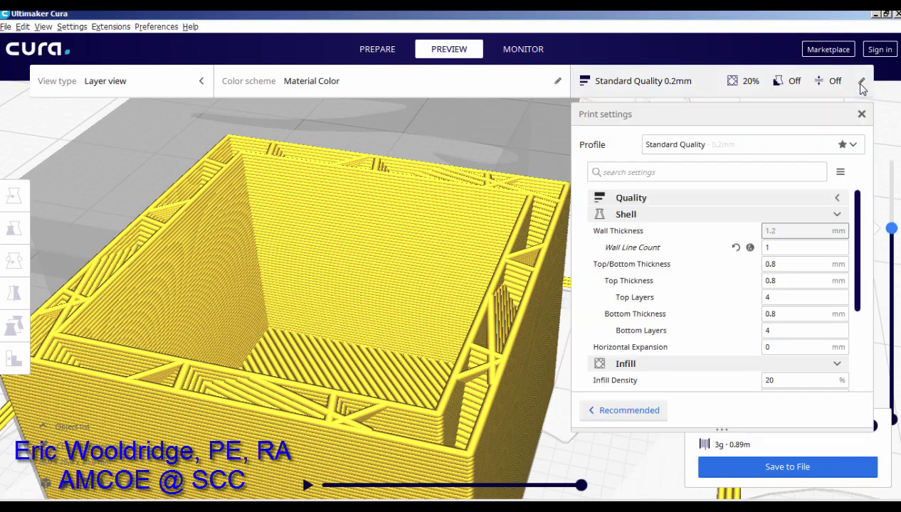
left_click(595, 411)
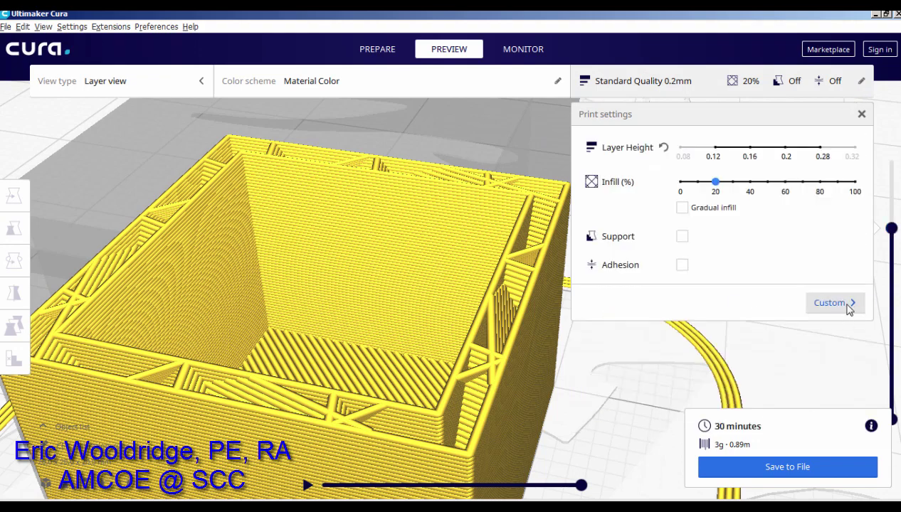
left_click(834, 308)
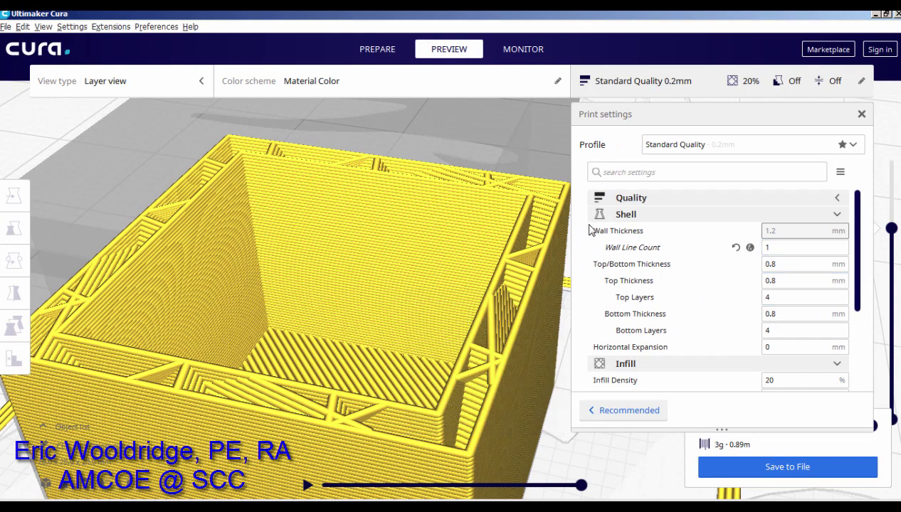
left_click(835, 216)
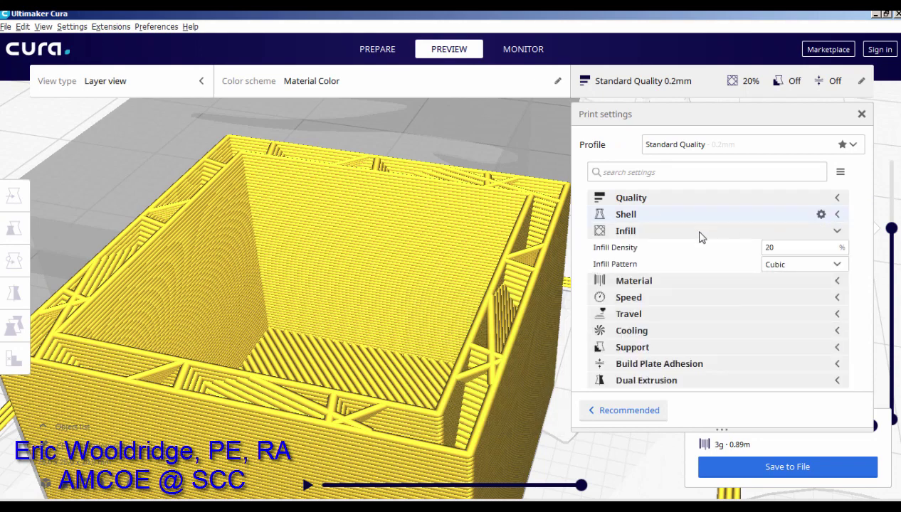
left_click(838, 233)
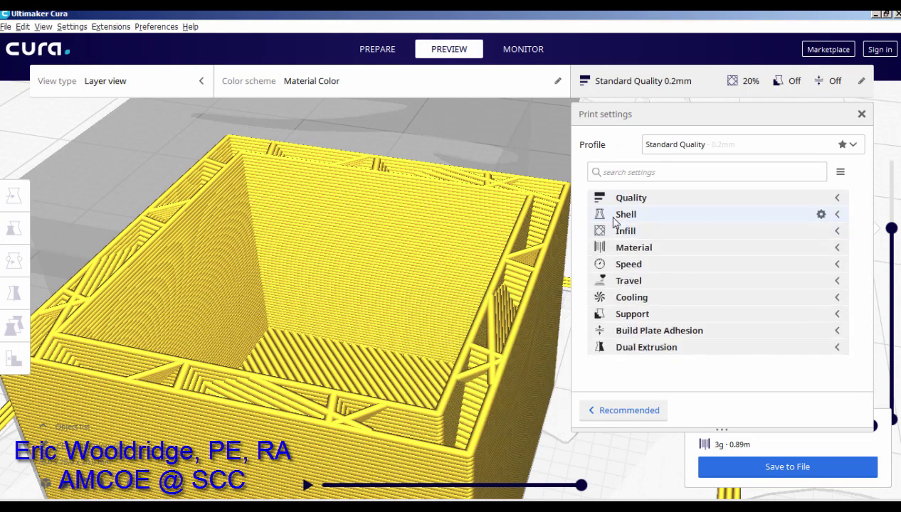
left_click(837, 217)
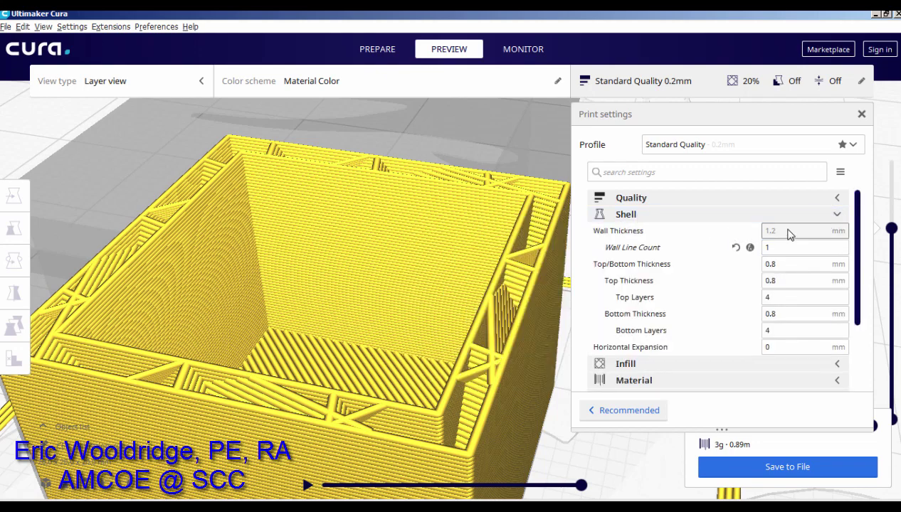
Set the Wall Line Count to 3 and slice the box again
double_click(774, 247)
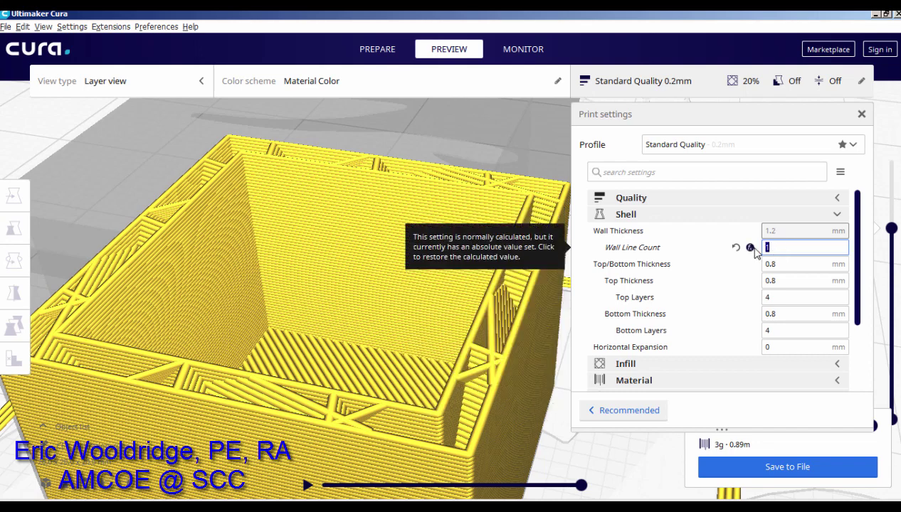
type("3")
left_click(793, 265)
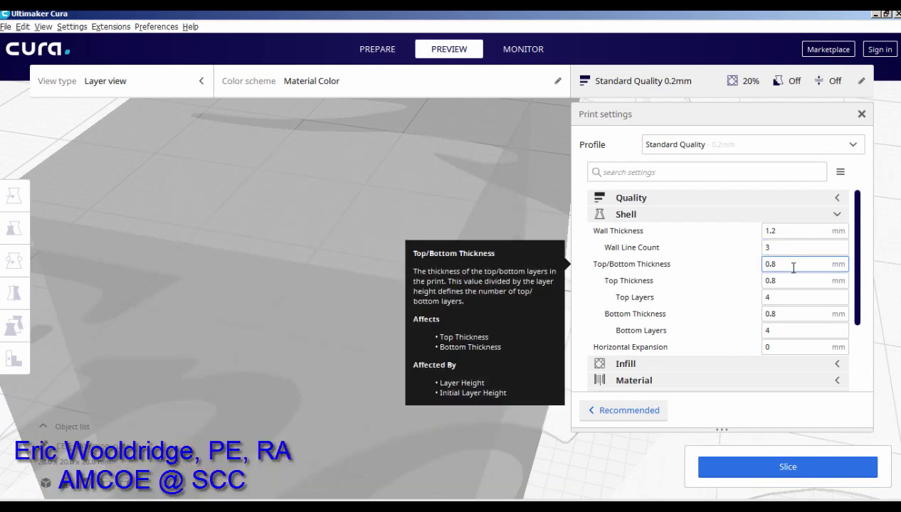
left_click(785, 247)
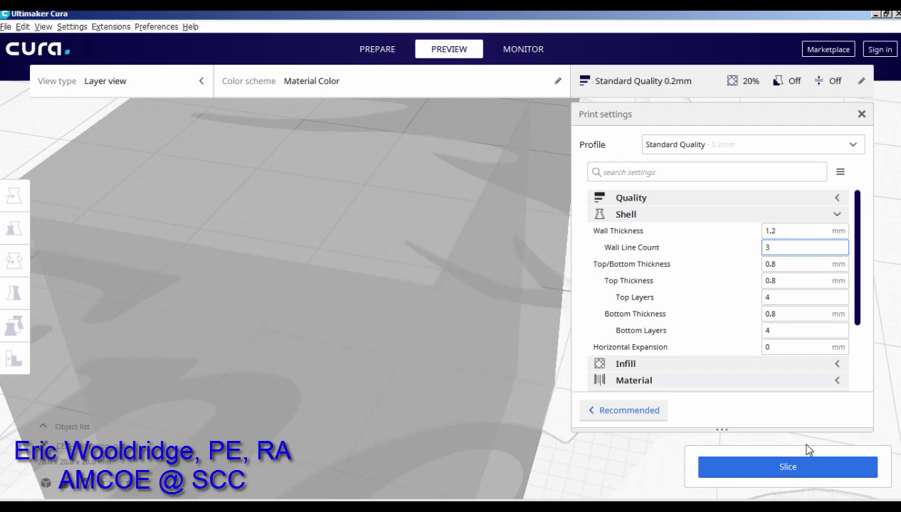
left_click(787, 467)
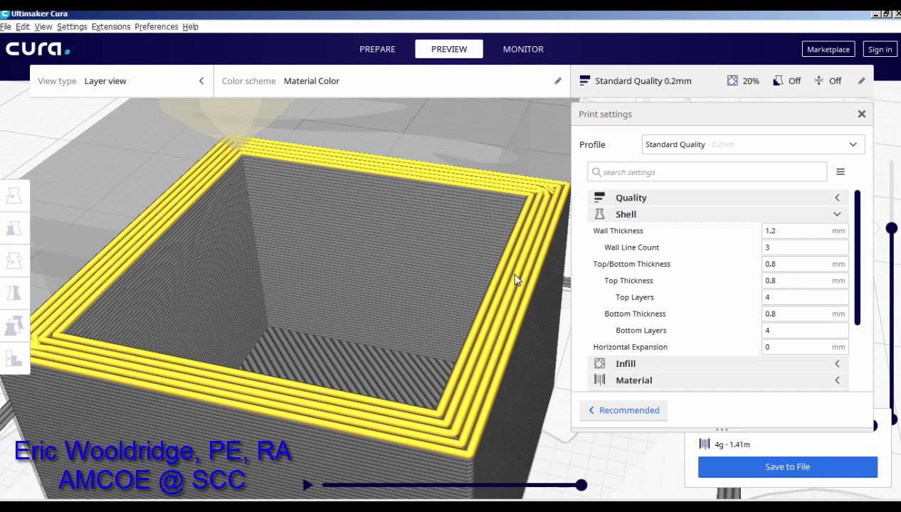
Change the Wall Line Count to 2 and reslice the box
left_click(784, 248)
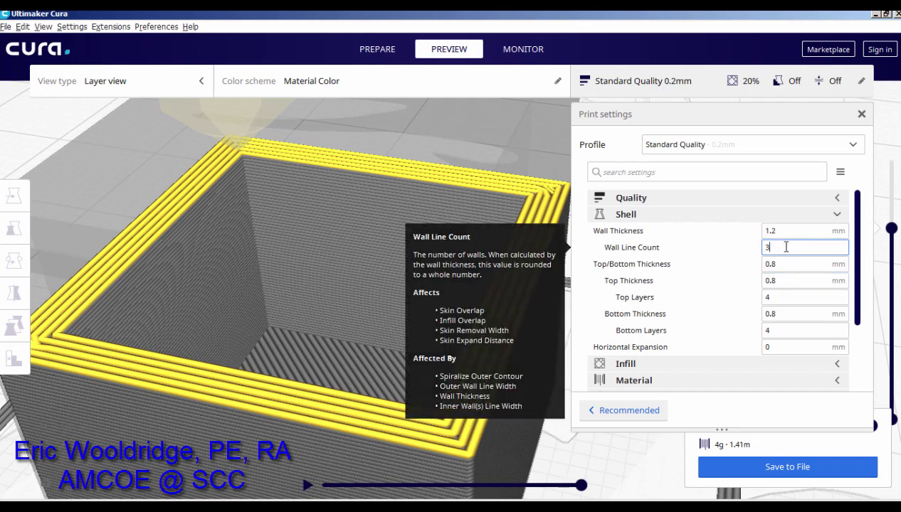
key("BackSpace")
type("2")
left_click(791, 474)
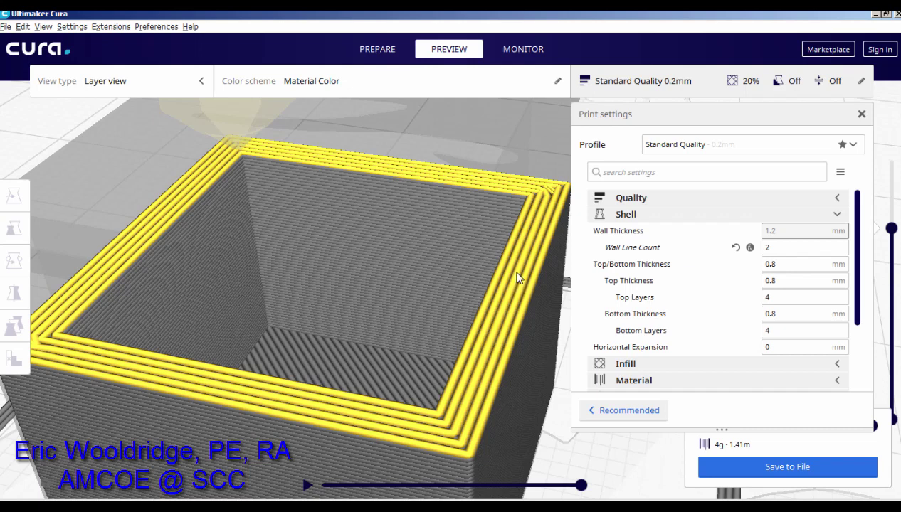
Set the Wall Line Count to 1 and slice the box with the single-line wall
double_click(775, 247)
type("1")
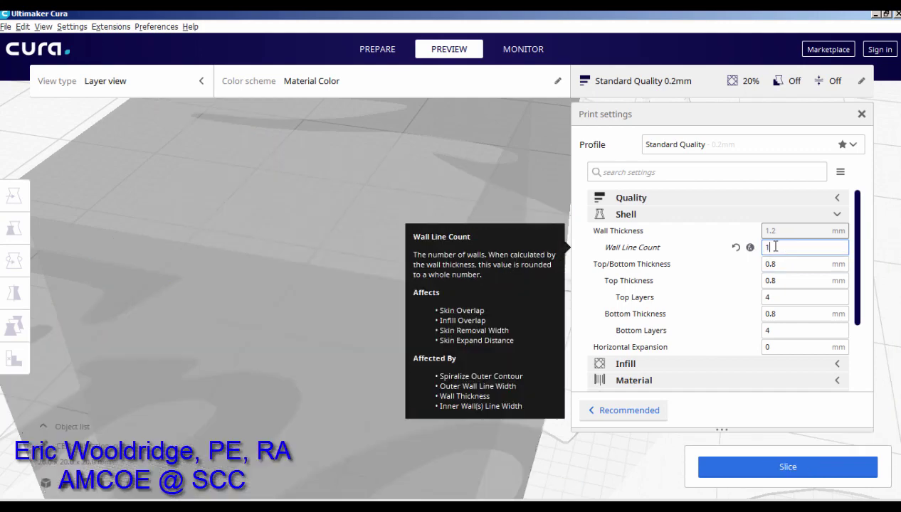
left_click(798, 470)
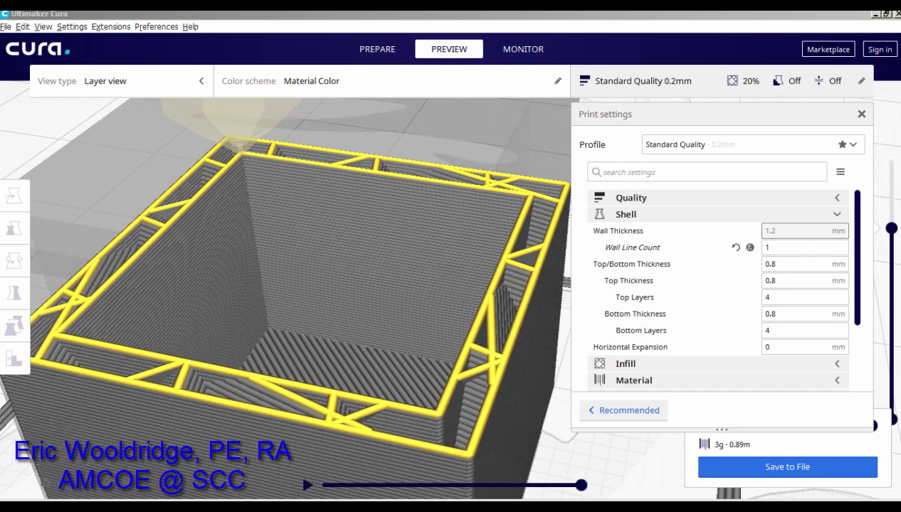
mouse_move(527, 118)
left_mouse_down()
mouse_move(502, 174)
mouse_move(511, 168)
left_mouse_up()
mouse_move(543, 281)
left_mouse_down()
mouse_move(565, 285)
mouse_move(539, 294)
mouse_move(546, 279)
mouse_move(530, 274)
mouse_move(540, 278)
left_mouse_up()
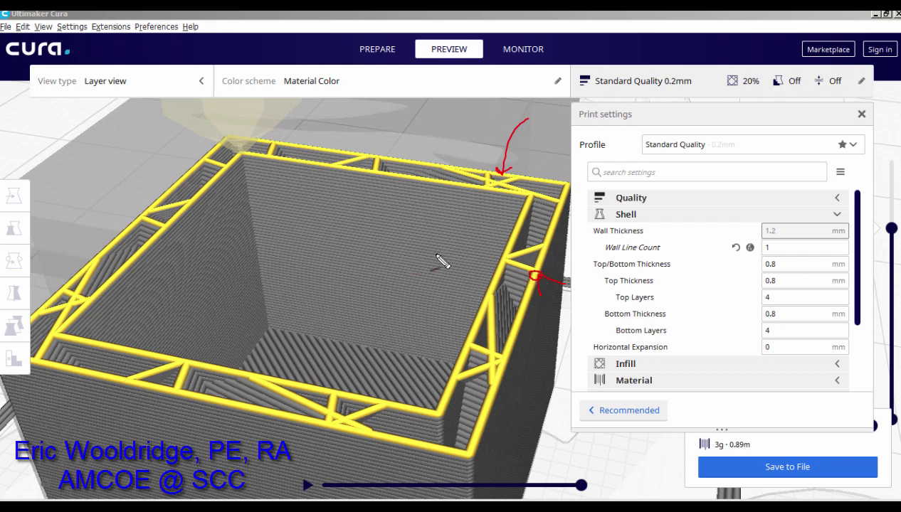
mouse_move(424, 241)
left_mouse_down()
mouse_move(489, 263)
mouse_move(491, 276)
mouse_move(500, 264)
left_mouse_up()
left_click_drag(782, 259, 773, 264)
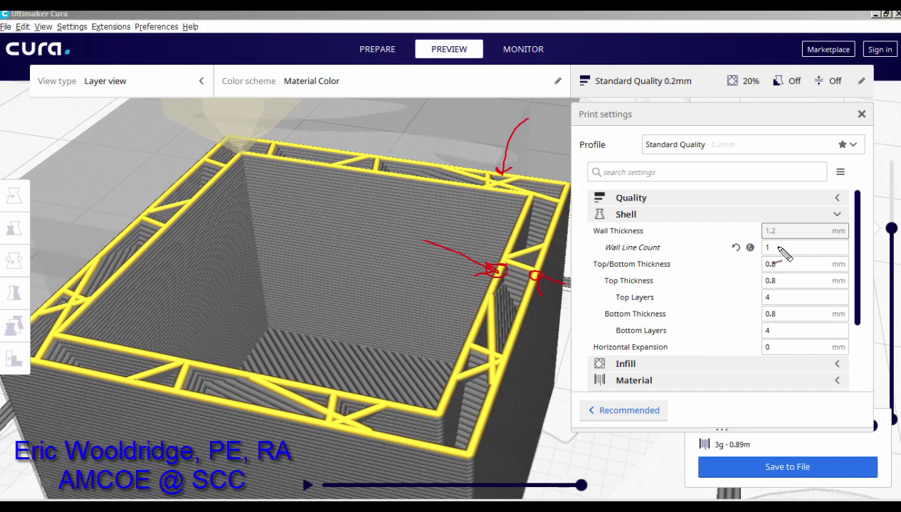
key("Escape")
Set the Wall Line Count back to 2 and reslice the hollow box
left_click(785, 248)
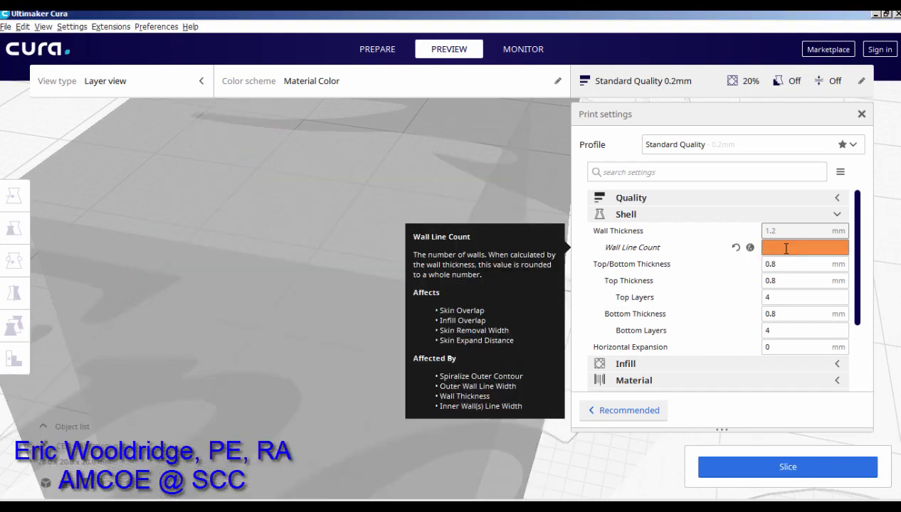
key("BackSpace")
type("2")
left_click(763, 468)
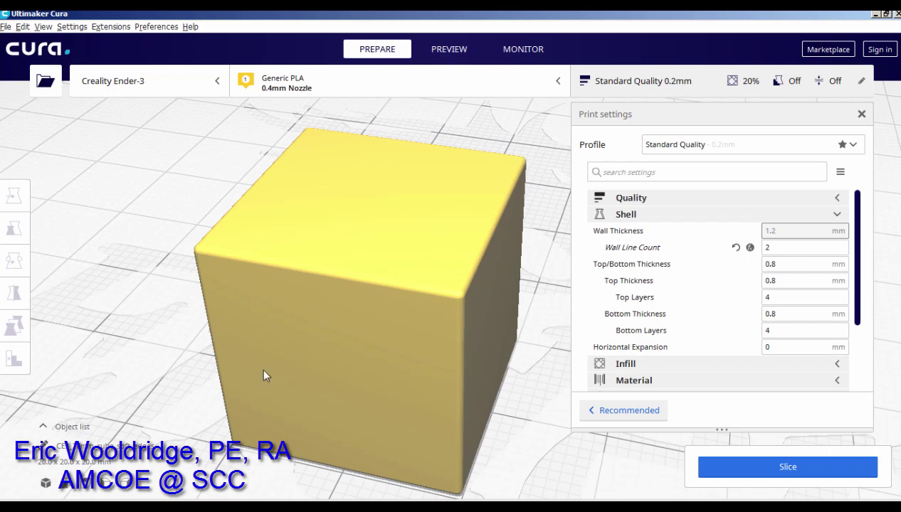
Slice the solid 20 mm cube with a Wall Line Count of 2 and preview its layers up close
scroll(416, 398, "up", 3)
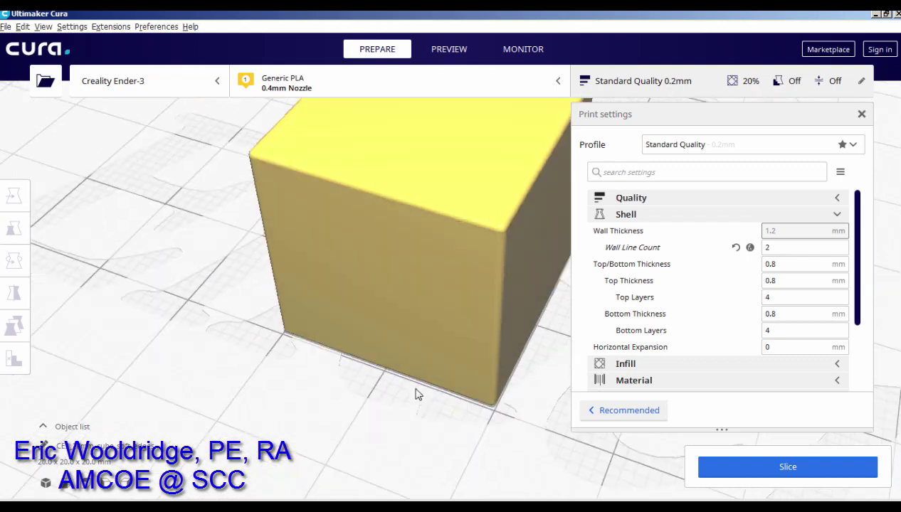
scroll(497, 305, "down", 3)
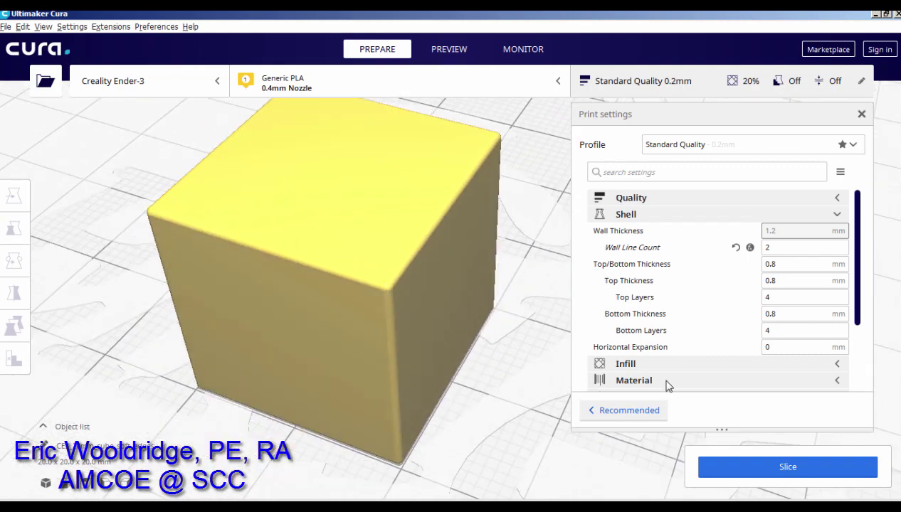
left_click(778, 247)
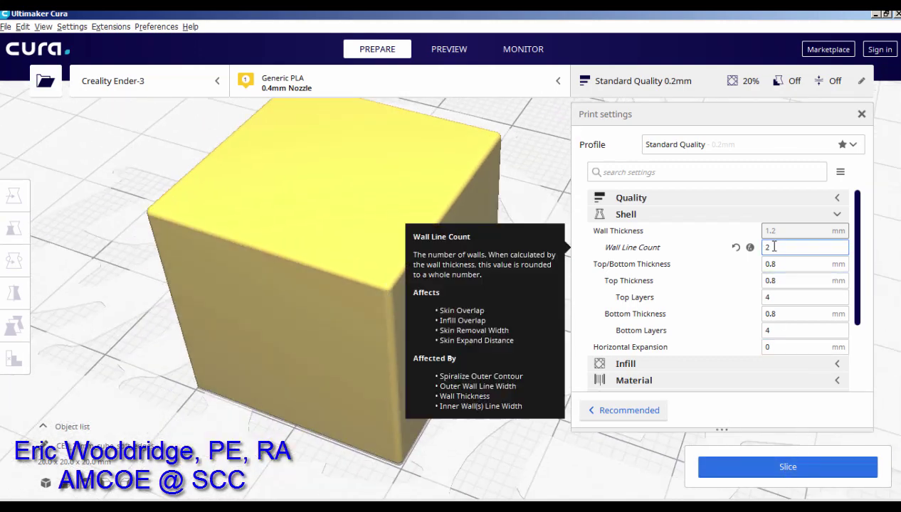
left_click(779, 469)
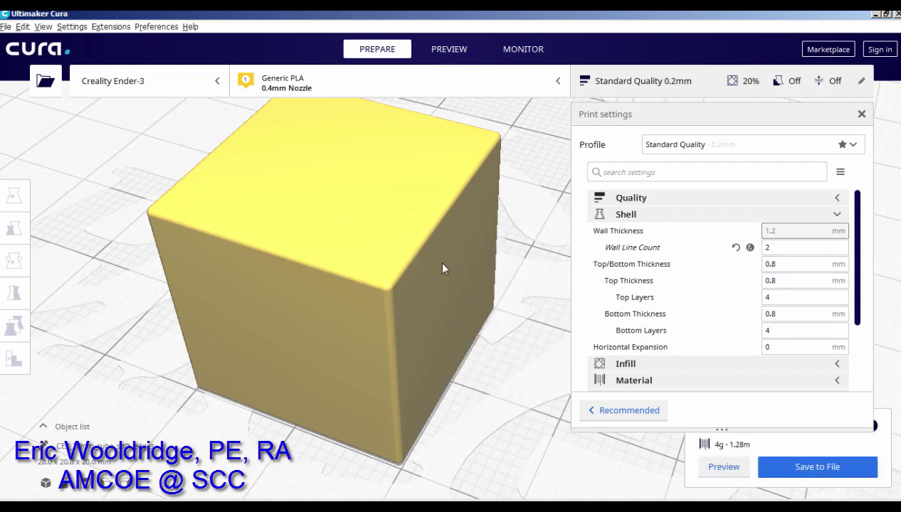
left_click(723, 470)
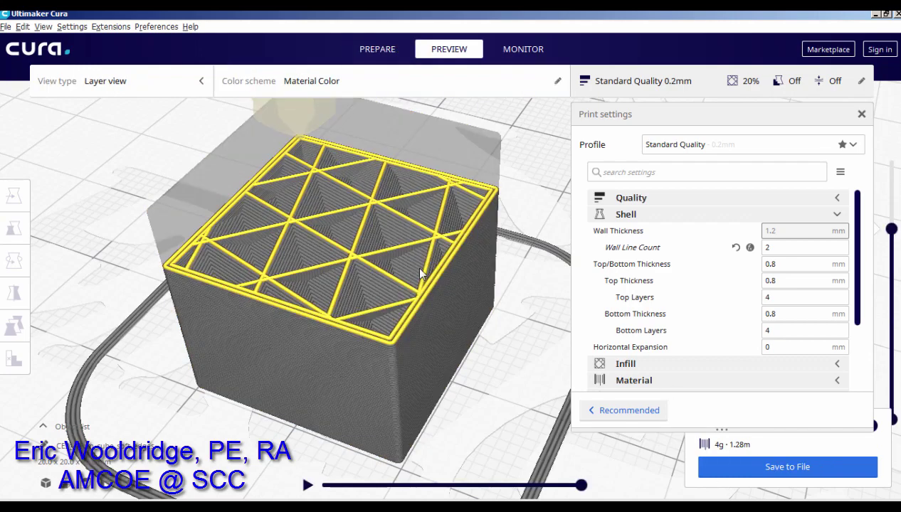
scroll(416, 273, "up", 5)
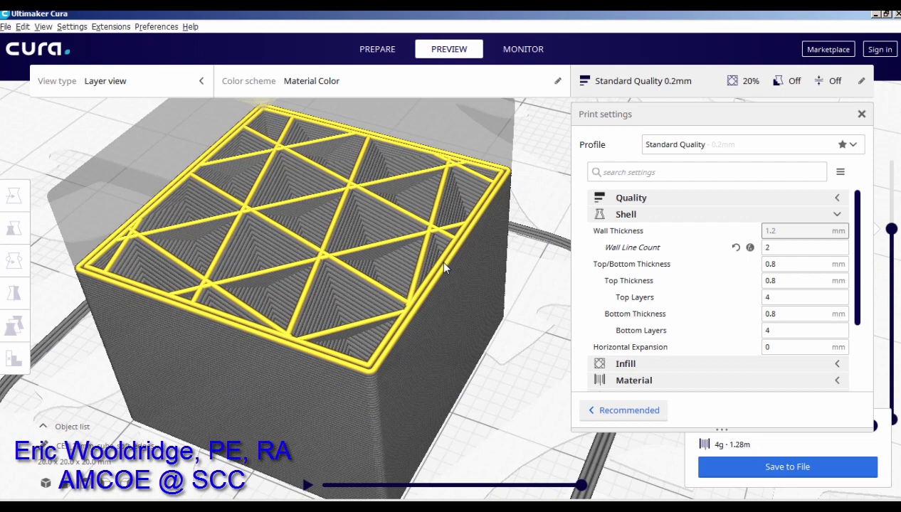
Slice the cube with a Wall Line Count of 6, and again with a count of 10
left_click(774, 247)
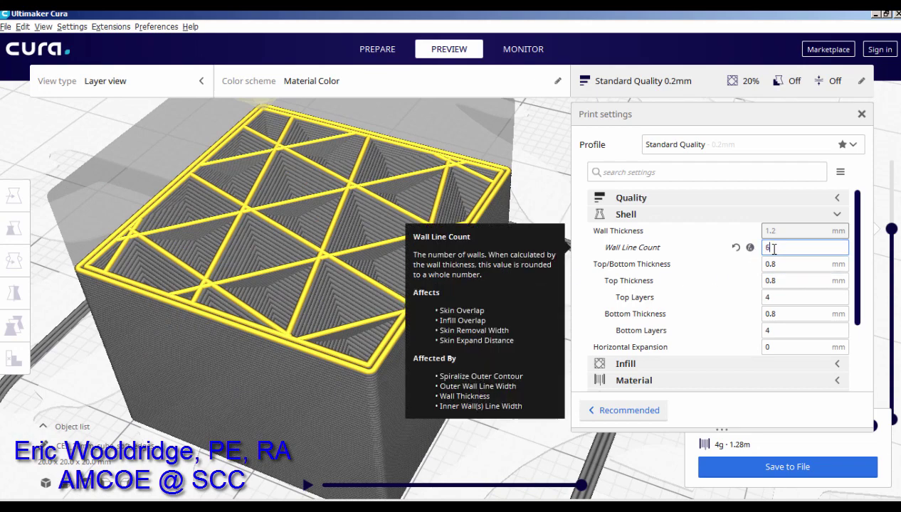
type("6")
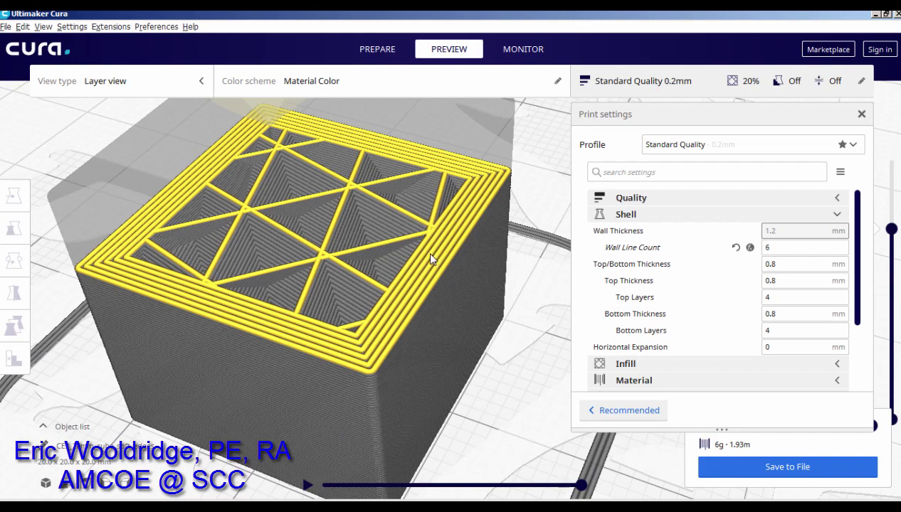
left_click(796, 247)
left_click_drag(796, 247, 761, 249)
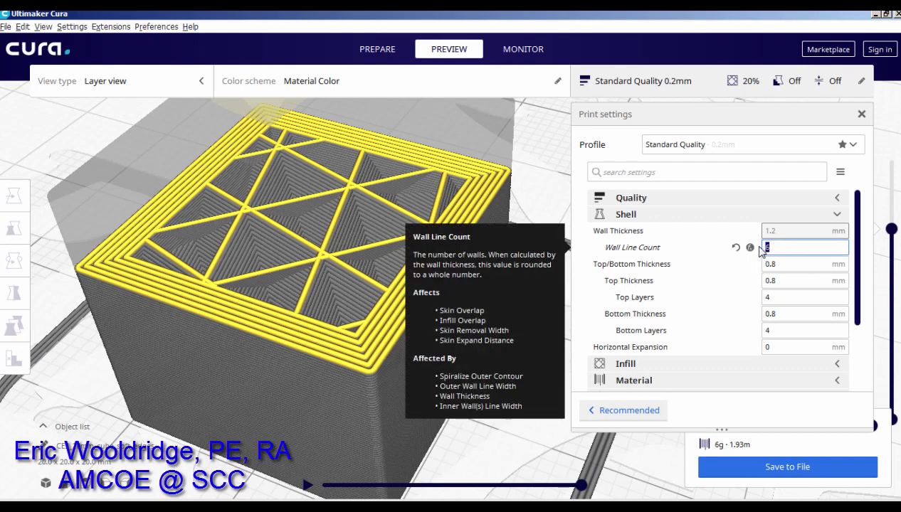
type("10")
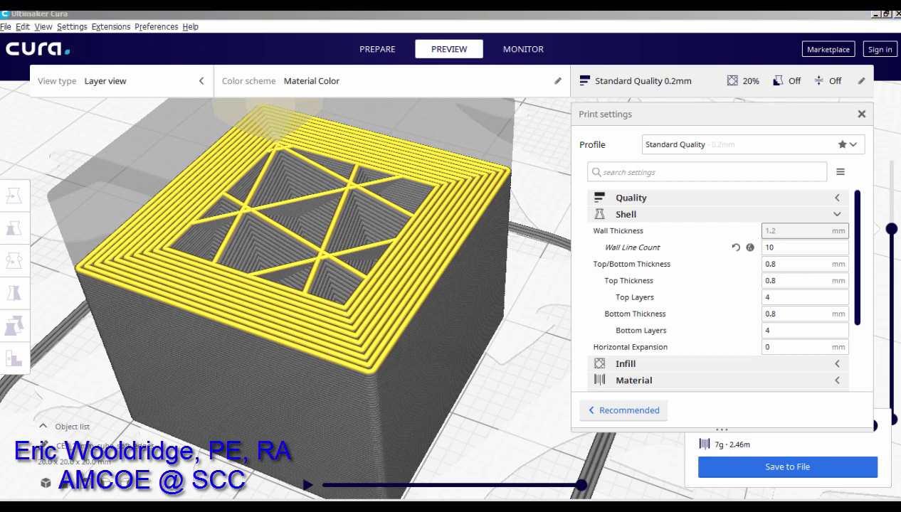
left_click_drag(390, 249, 480, 274)
mouse_move(392, 244)
left_mouse_down()
mouse_move(381, 250)
mouse_move(390, 256)
left_mouse_up()
mouse_move(451, 131)
left_mouse_down()
mouse_move(355, 157)
mouse_move(330, 212)
left_mouse_up()
mouse_move(321, 192)
left_mouse_down()
mouse_move(332, 212)
mouse_move(357, 201)
left_mouse_up()
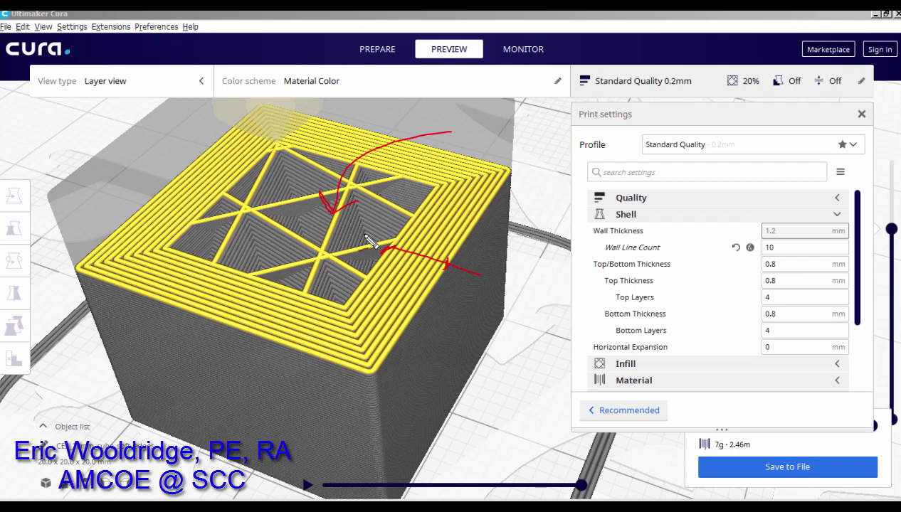
mouse_move(71, 129)
left_mouse_down()
mouse_move(132, 134)
mouse_move(108, 134)
mouse_move(107, 243)
mouse_move(144, 244)
mouse_move(60, 246)
mouse_move(96, 237)
mouse_move(92, 143)
mouse_move(60, 134)
mouse_move(116, 127)
mouse_move(120, 221)
mouse_move(155, 198)
mouse_move(139, 151)
left_mouse_up()
left_click_drag(74, 159, 74, 210)
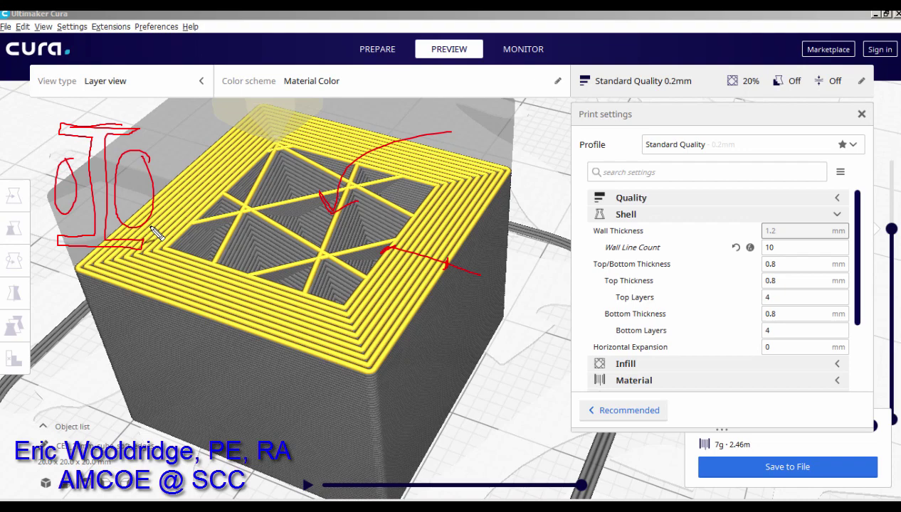
mouse_move(140, 129)
left_mouse_down()
mouse_move(66, 123)
mouse_move(60, 133)
mouse_move(146, 126)
left_mouse_up()
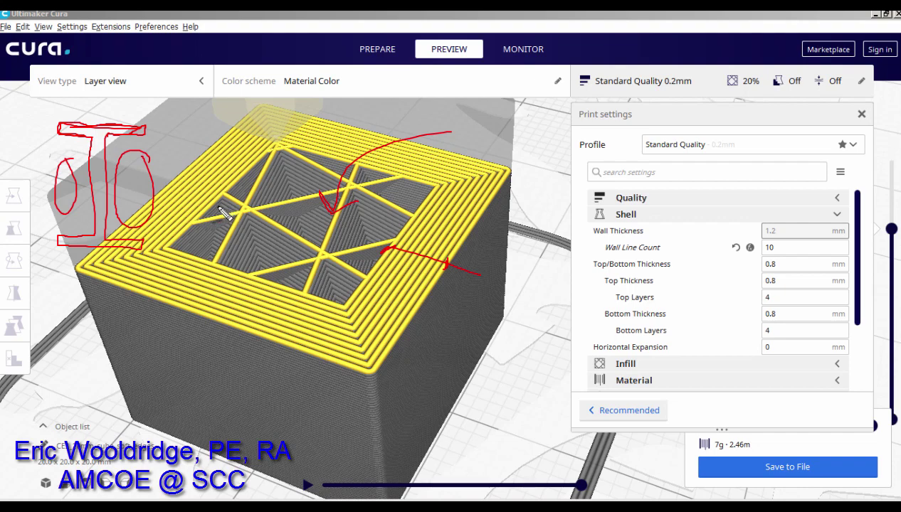
key("Escape")
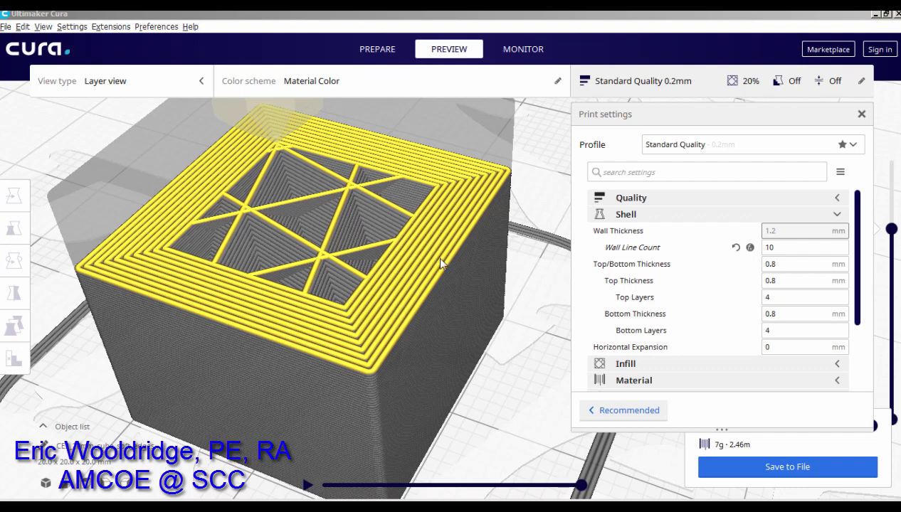
Set the Wall Line Count to 4 and reslice the cube
double_click(785, 247)
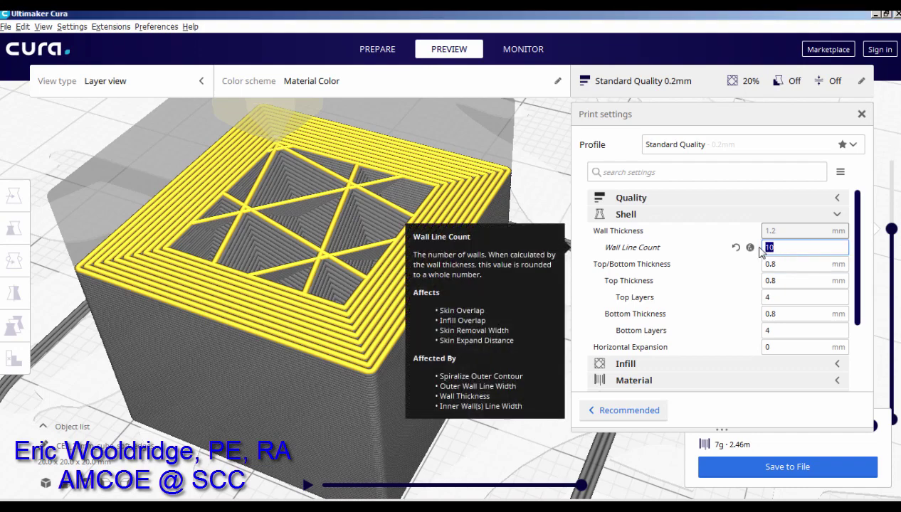
type("4")
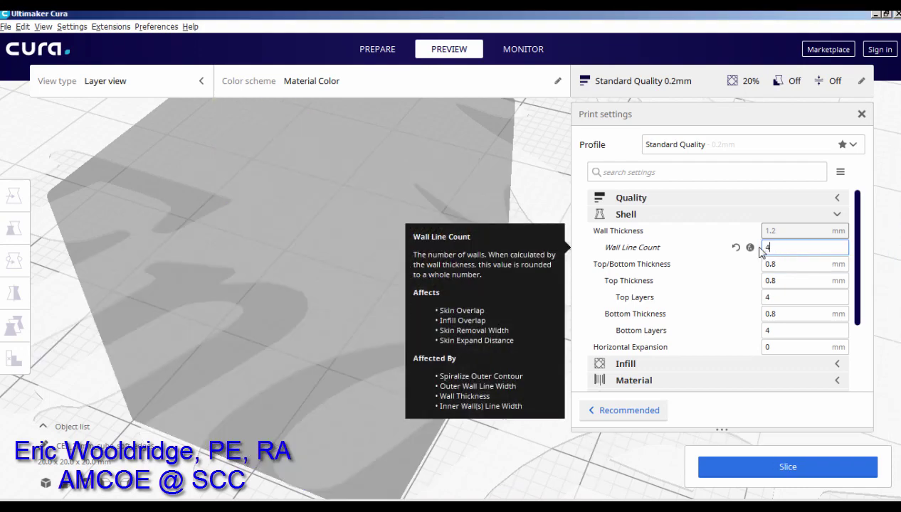
left_click(809, 469)
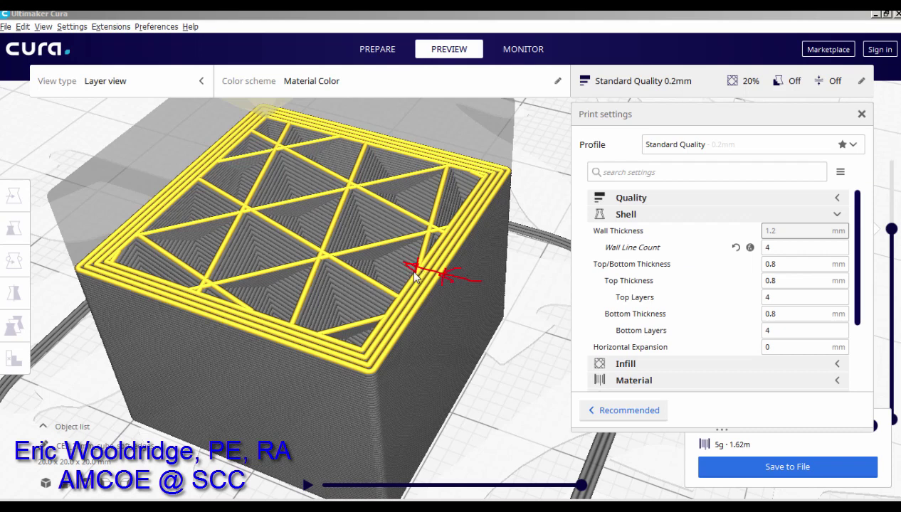
mouse_move(726, 242)
left_mouse_down()
mouse_move(784, 242)
mouse_move(751, 242)
left_mouse_up()
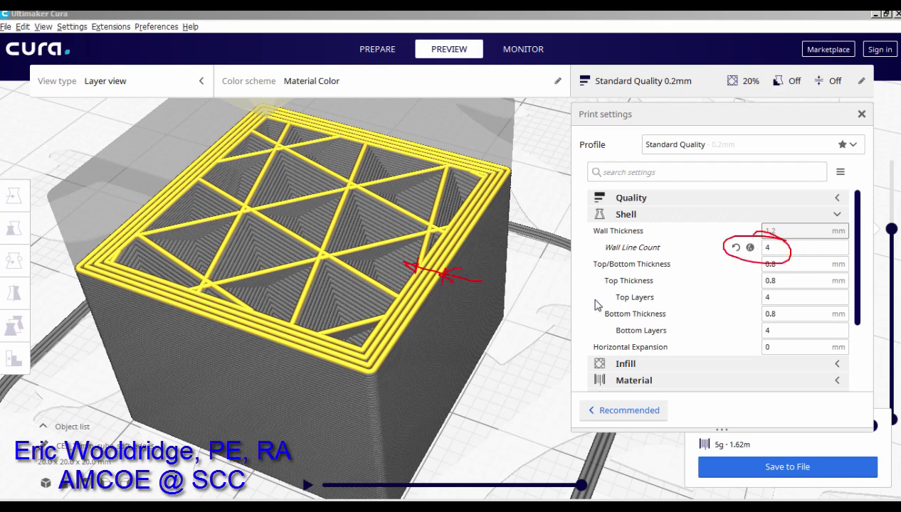
mouse_move(88, 122)
left_mouse_down()
mouse_move(88, 146)
mouse_move(164, 127)
mouse_move(91, 154)
mouse_move(114, 192)
mouse_move(149, 165)
mouse_move(129, 182)
mouse_move(130, 235)
left_mouse_up()
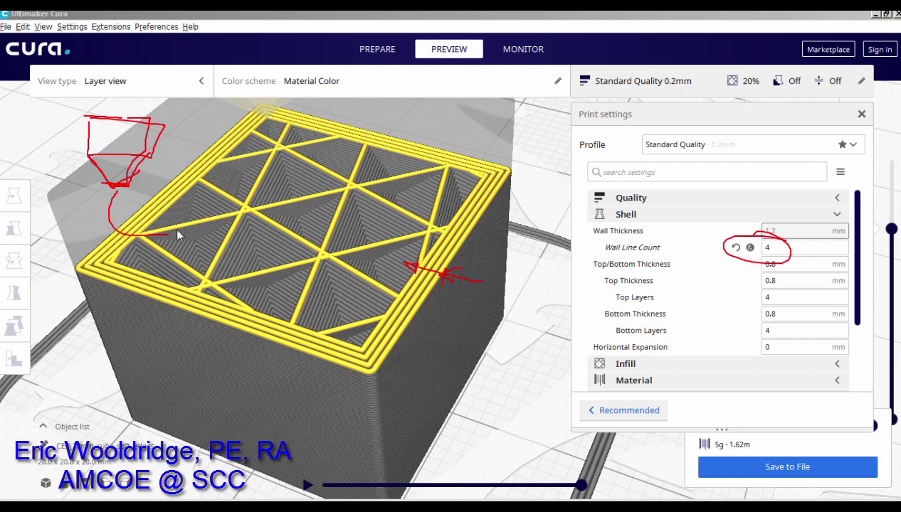
mouse_move(188, 225)
left_mouse_down()
mouse_move(215, 224)
mouse_move(218, 233)
mouse_move(224, 211)
mouse_move(205, 252)
left_mouse_up()
mouse_move(269, 132)
left_mouse_down()
mouse_move(288, 163)
mouse_move(284, 187)
left_mouse_up()
left_click_drag(299, 153, 331, 184)
mouse_move(327, 152)
left_mouse_down()
mouse_move(305, 187)
mouse_move(340, 184)
left_mouse_up()
mouse_move(353, 131)
left_mouse_down()
mouse_move(368, 153)
mouse_move(371, 130)
mouse_move(372, 183)
left_mouse_up()
mouse_move(344, 151)
left_mouse_down()
mouse_move(354, 183)
mouse_move(409, 163)
left_mouse_up()
left_click(354, 181)
left_click_drag(492, 148, 433, 272)
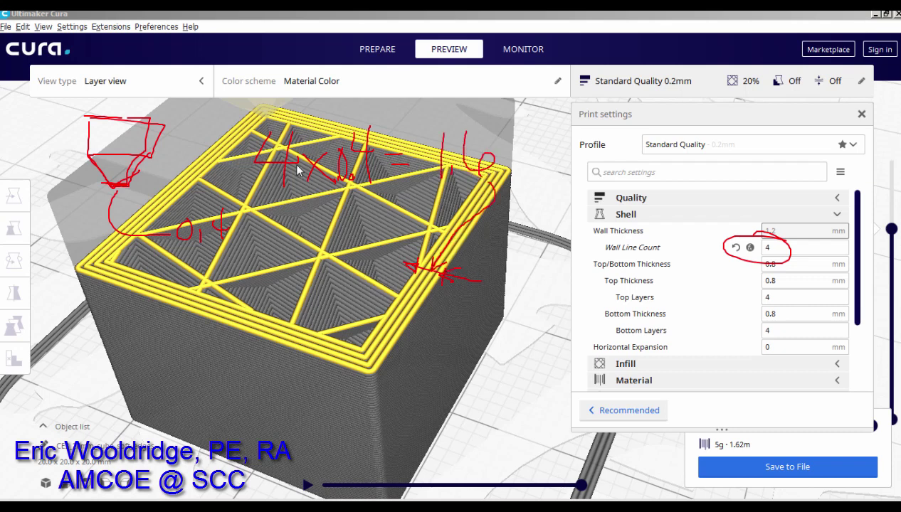
left_click_drag(387, 195, 263, 198)
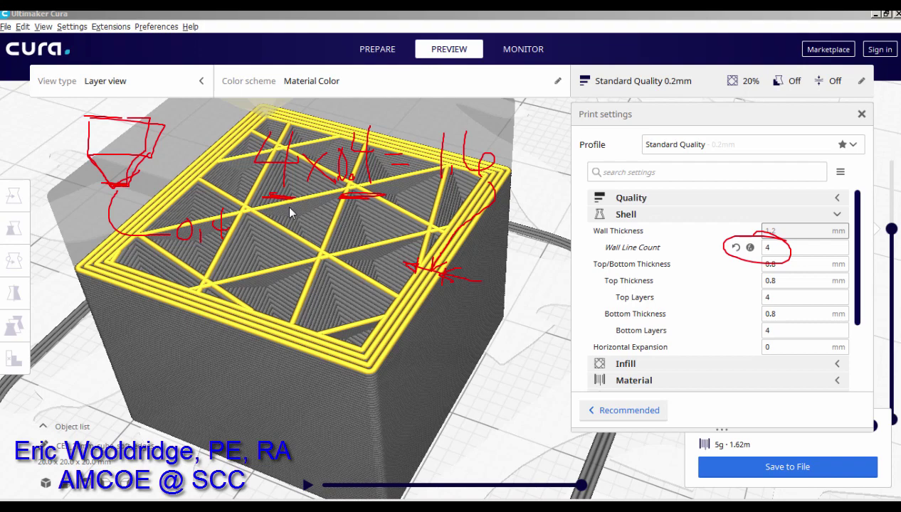
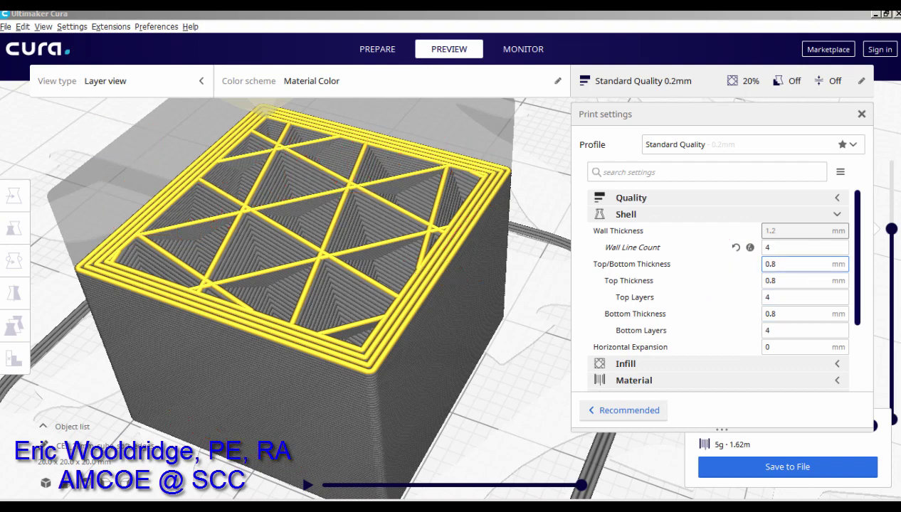
Set the Top/Bottom Thickness in the Shell settings to 1.6 mm
left_click_drag(890, 229, 890, 321)
left_click_drag(885, 364, 887, 235)
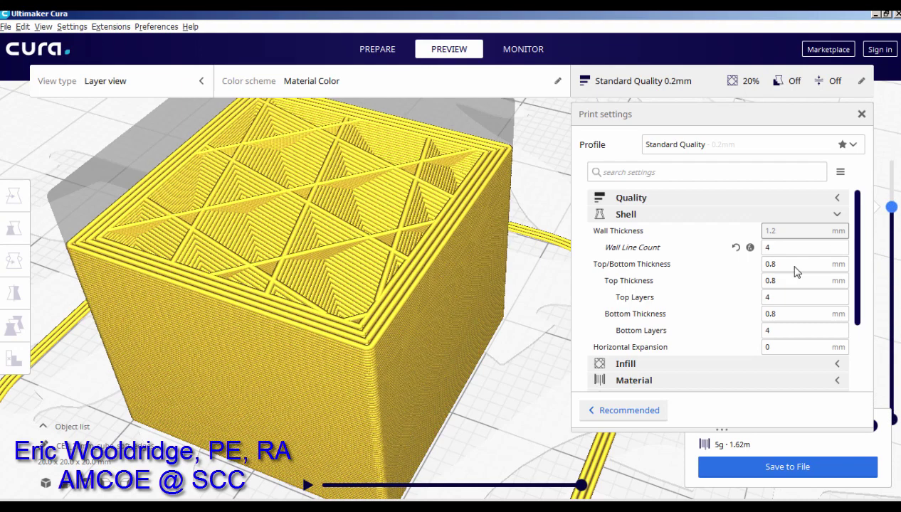
mouse_move(779, 269)
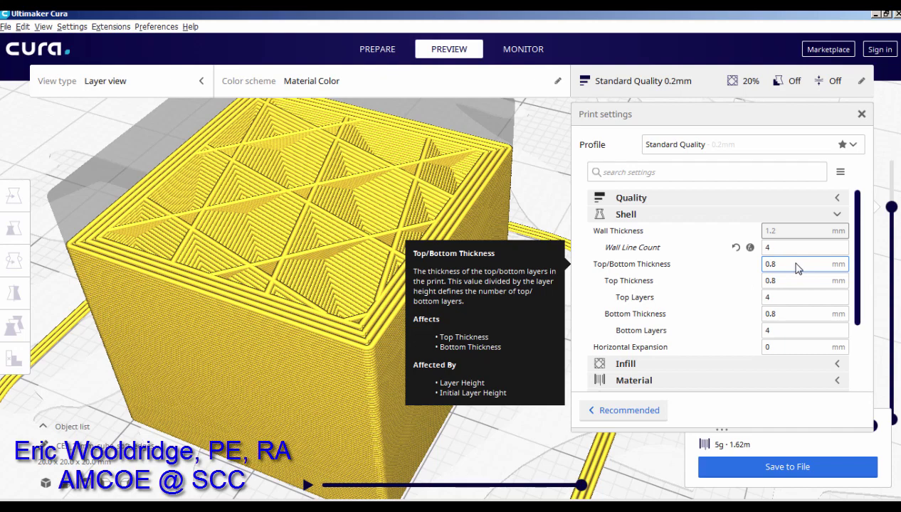
left_click_drag(792, 266, 761, 267)
type("1.6")
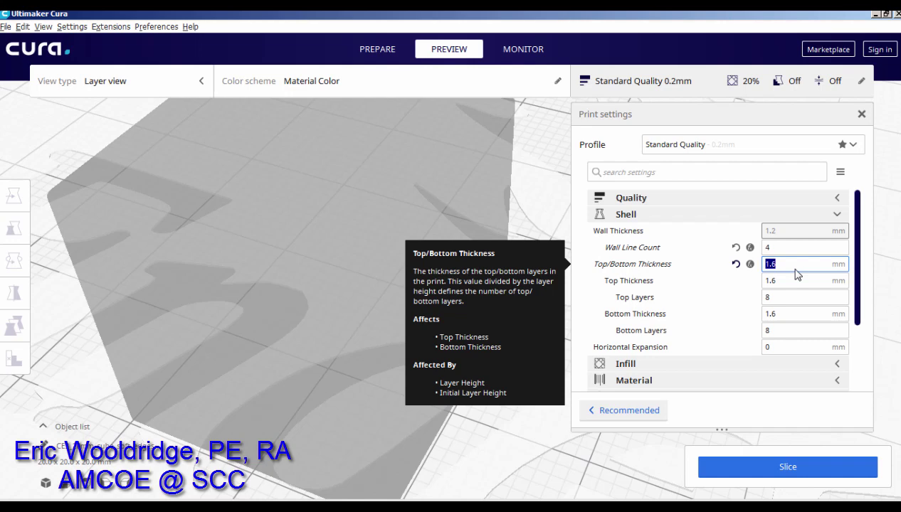
Set the Top/Bottom Thickness in the Shell settings to 2.4 mm
left_click(791, 266)
left_click_drag(789, 267, 756, 264)
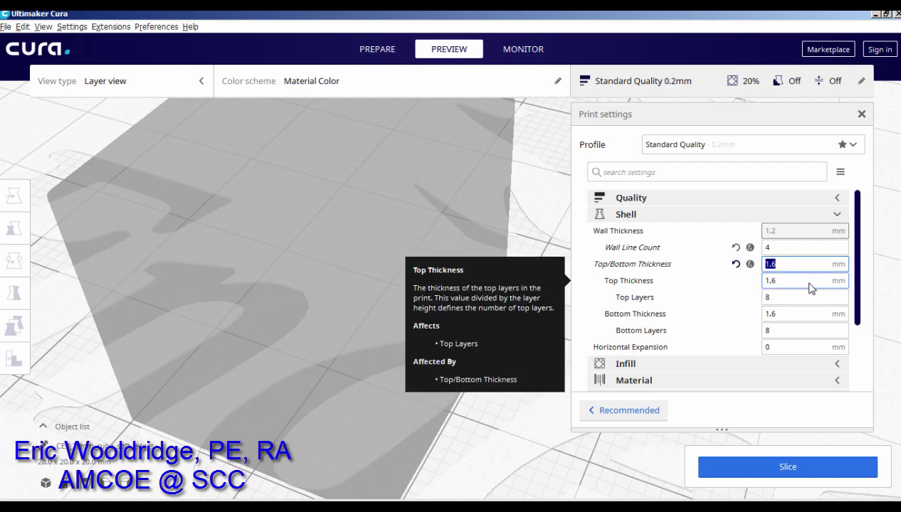
type("2.4")
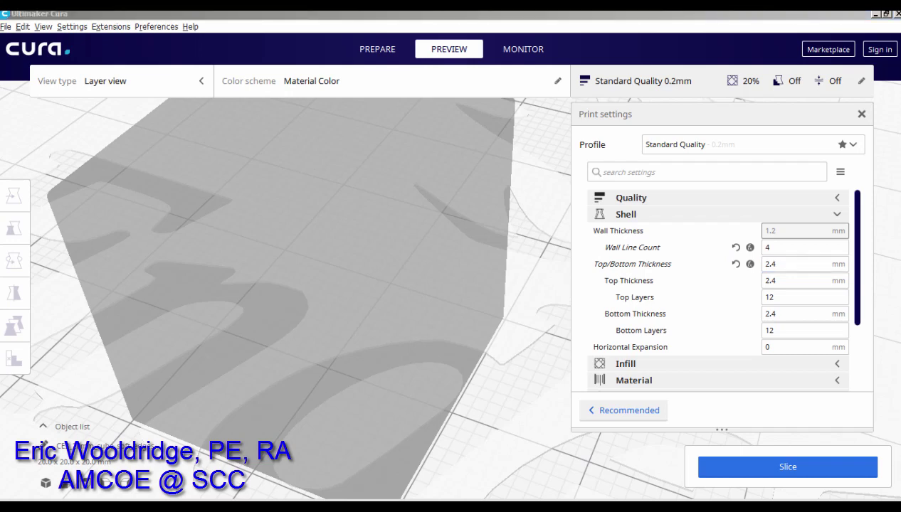
mouse_move(802, 223)
left_mouse_down()
mouse_move(710, 280)
mouse_move(785, 291)
left_mouse_up()
left_click_drag(814, 256, 774, 213)
left_click_drag(671, 247, 753, 247)
mouse_move(686, 264)
left_mouse_down()
mouse_move(759, 264)
mouse_move(747, 259)
mouse_move(749, 269)
left_mouse_up()
mouse_move(690, 282)
left_mouse_down()
mouse_move(757, 287)
mouse_move(748, 278)
left_mouse_up()
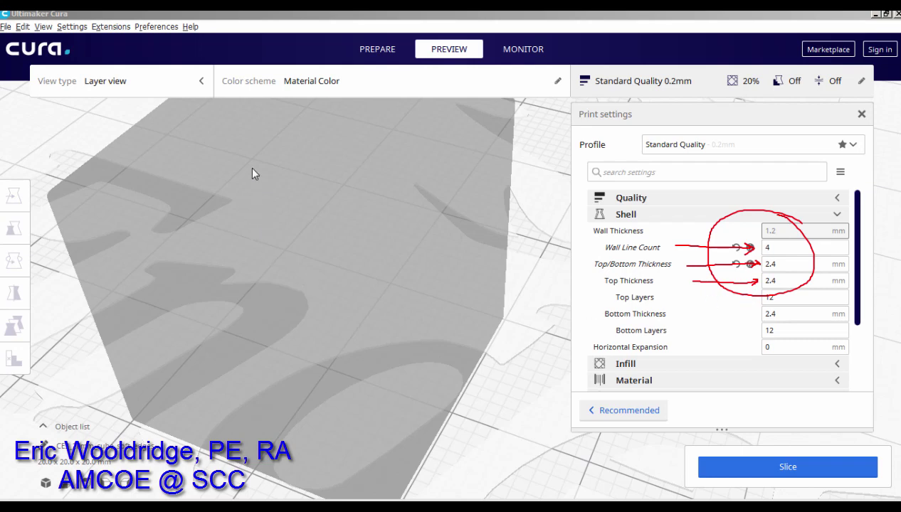
left_click_drag(254, 166, 256, 317)
left_click_drag(183, 319, 476, 318)
mouse_move(258, 166)
left_mouse_down()
mouse_move(438, 166)
mouse_move(430, 321)
mouse_move(252, 317)
left_mouse_up()
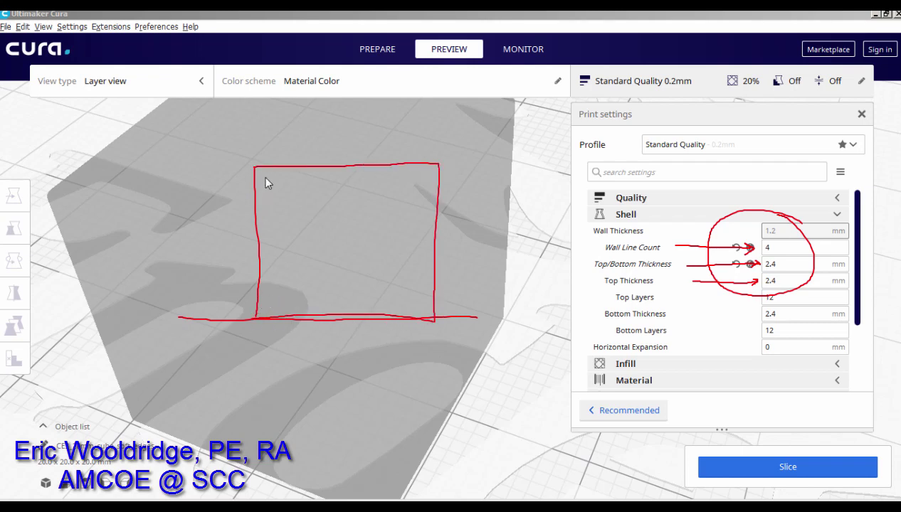
mouse_move(265, 176)
left_mouse_down()
mouse_move(267, 303)
mouse_move(421, 307)
mouse_move(420, 182)
mouse_move(397, 180)
left_mouse_up()
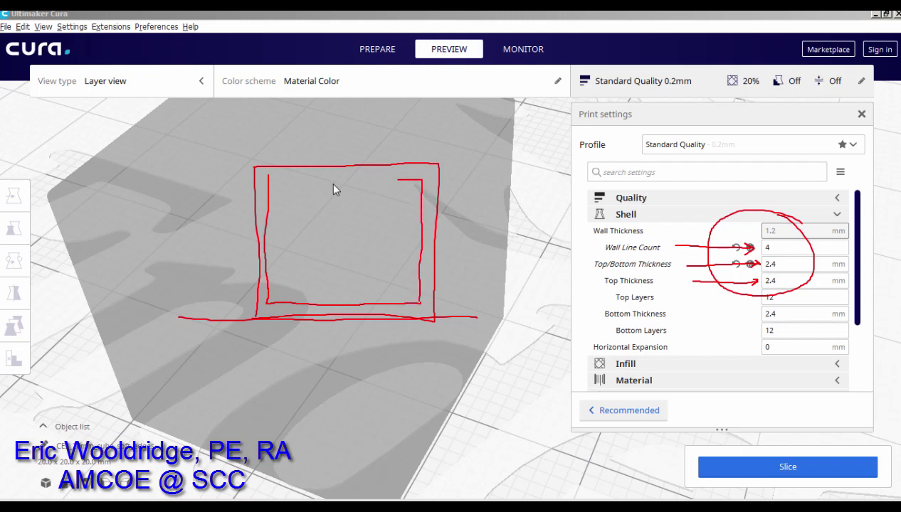
left_click_drag(333, 184, 266, 179)
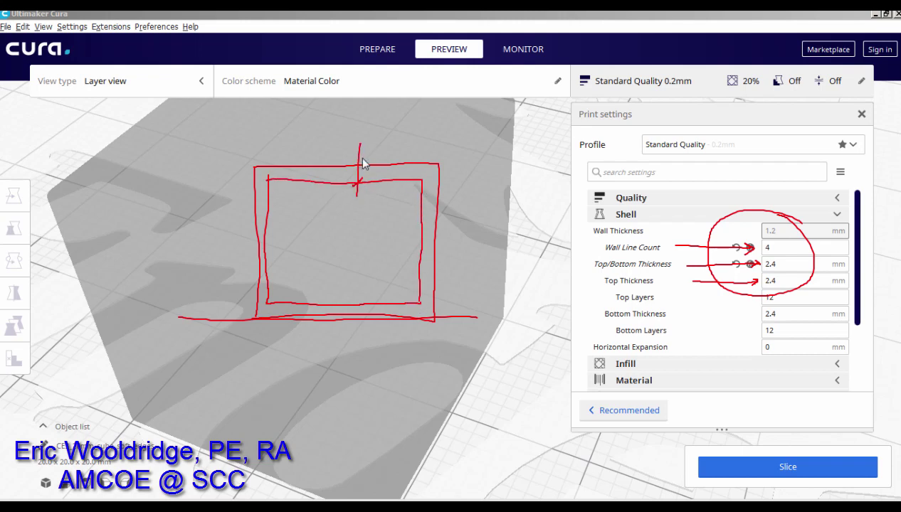
Add thickness marks to the top, side and bottom walls of the annotated square and label the side wall "4x.4=1.6"
left_click_drag(353, 170, 361, 161)
left_click_drag(453, 240, 476, 240)
mouse_move(431, 246)
left_mouse_down()
mouse_move(445, 231)
mouse_move(427, 236)
left_mouse_up()
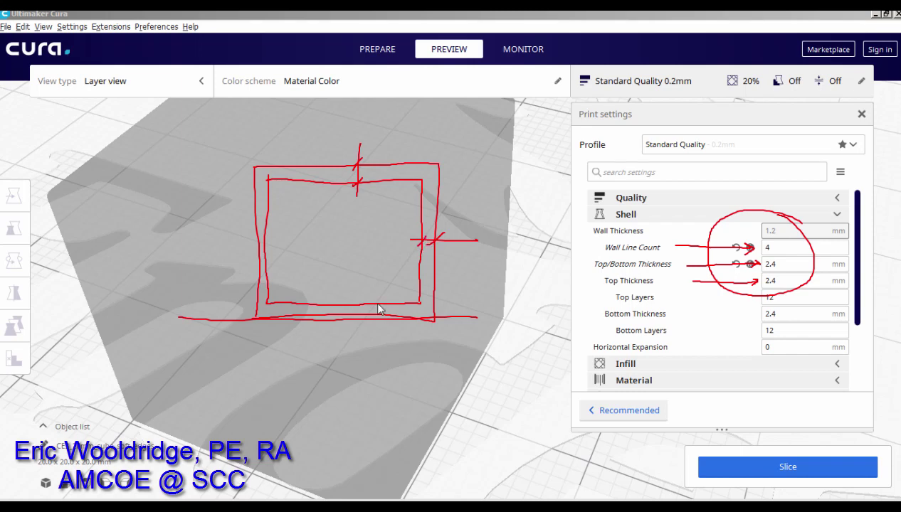
mouse_move(362, 291)
left_mouse_down()
mouse_move(362, 339)
mouse_move(366, 298)
left_mouse_up()
mouse_move(459, 208)
left_mouse_down()
mouse_move(464, 234)
mouse_move(480, 233)
mouse_move(480, 223)
mouse_move(476, 232)
mouse_move(507, 212)
mouse_move(502, 236)
left_mouse_up()
left_click_drag(510, 228, 529, 235)
left_click_drag(535, 233, 548, 226)
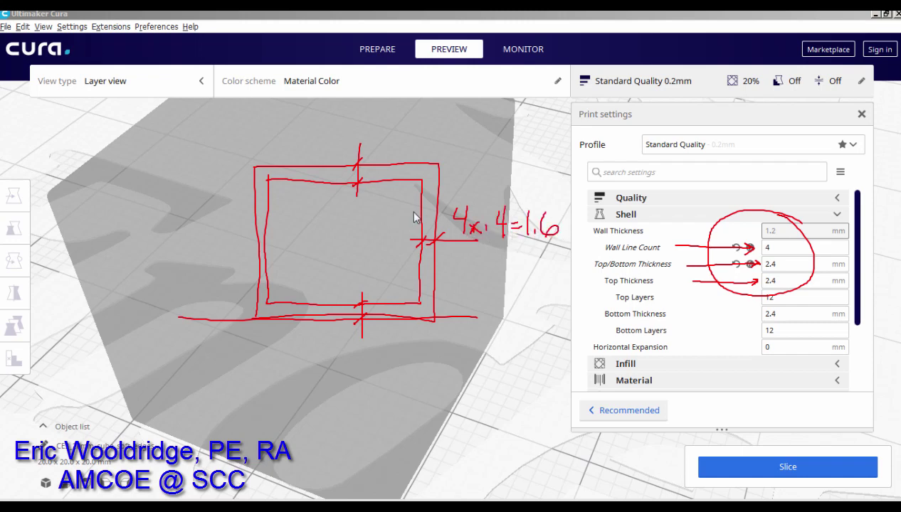
Label the top and bottom of the annotated square 2.4 and write "INFILL" inside it
mouse_move(363, 161)
left_mouse_down()
mouse_move(347, 172)
mouse_move(404, 133)
mouse_move(464, 139)
mouse_move(461, 155)
left_mouse_up()
left_click(435, 140)
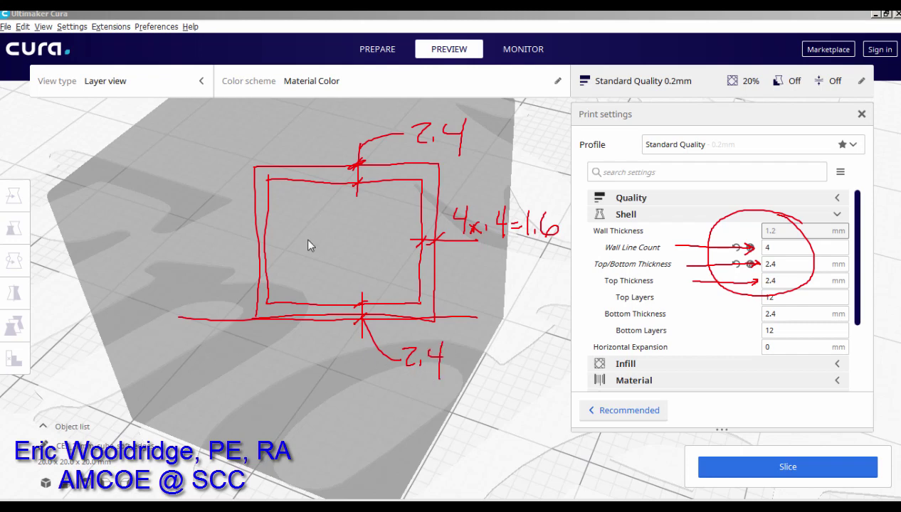
left_click_drag(348, 223, 358, 222)
left_click_drag(348, 233, 356, 233)
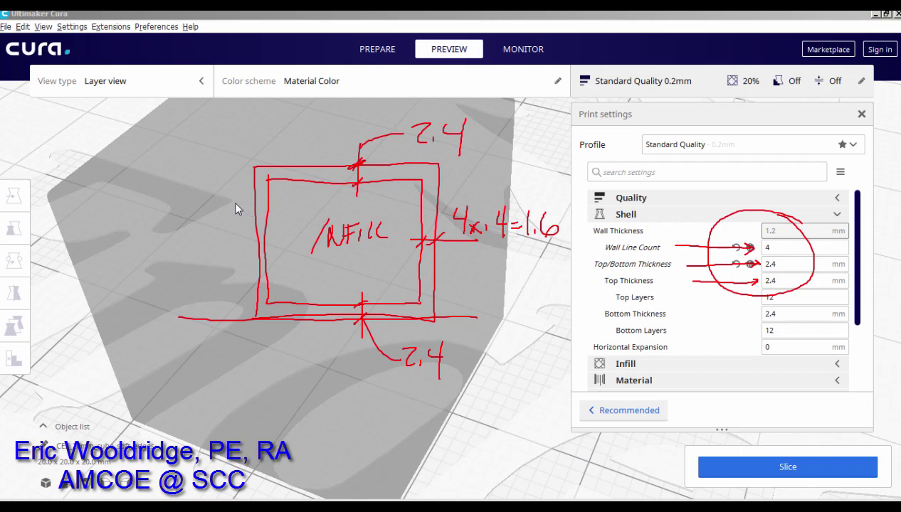
Draw arrows to the side, top and bottom walls of the annotated square and sketch a curved vase-like outline beside it
left_click_drag(139, 176, 258, 215)
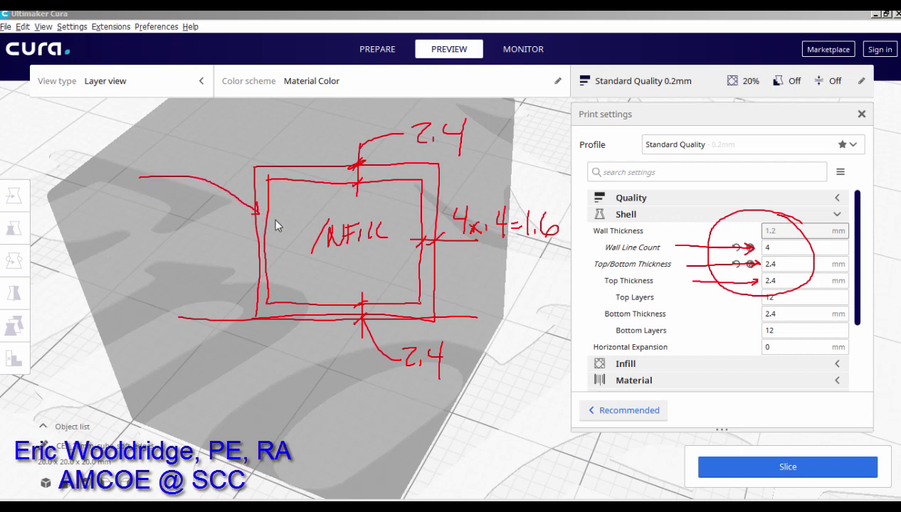
left_click_drag(260, 121, 305, 166)
mouse_move(284, 311)
left_mouse_down()
mouse_move(268, 344)
mouse_move(285, 310)
left_mouse_up()
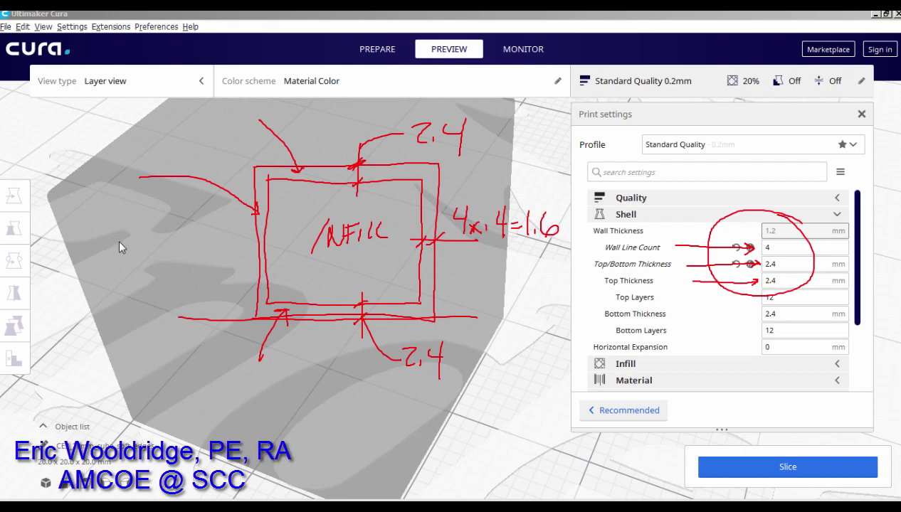
mouse_move(119, 201)
left_mouse_down()
mouse_move(135, 322)
mouse_move(161, 285)
mouse_move(185, 207)
mouse_move(124, 200)
left_mouse_up()
Circle the Wall Line Count value, annotate it with "2-3" and an arrow, and clear all the drawn annotations
mouse_move(781, 246)
left_mouse_down()
mouse_move(755, 254)
mouse_move(761, 241)
left_mouse_up()
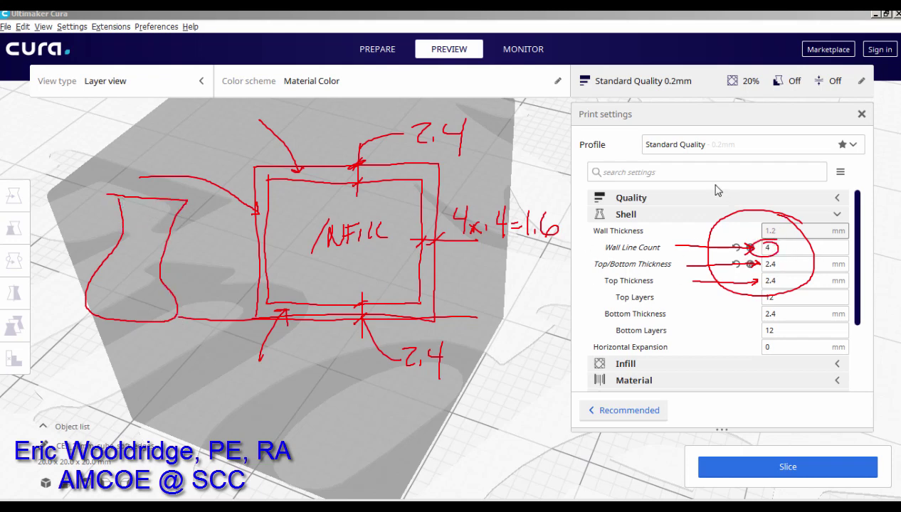
mouse_move(711, 188)
left_mouse_down()
mouse_move(712, 204)
mouse_move(725, 202)
left_mouse_up()
left_click_drag(728, 198, 744, 195)
mouse_move(750, 186)
left_mouse_down()
mouse_move(766, 189)
mouse_move(754, 204)
left_mouse_up()
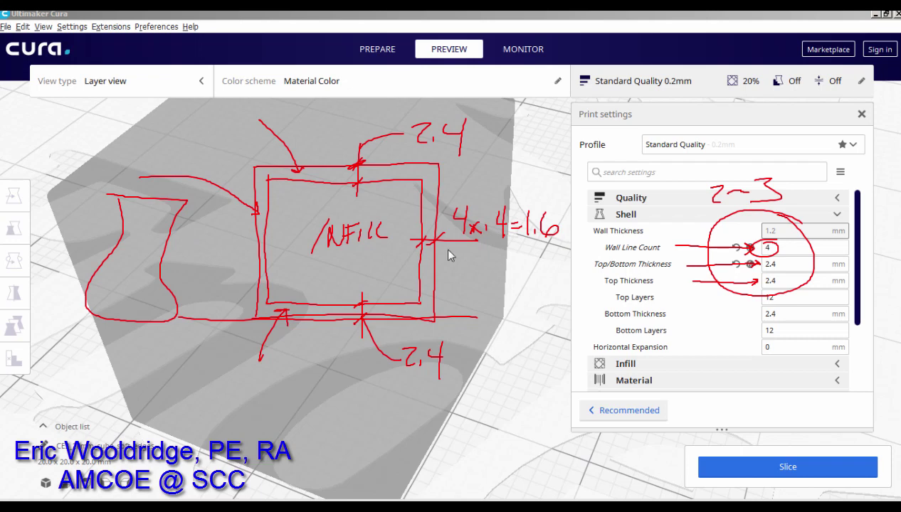
left_click_drag(656, 188, 759, 243)
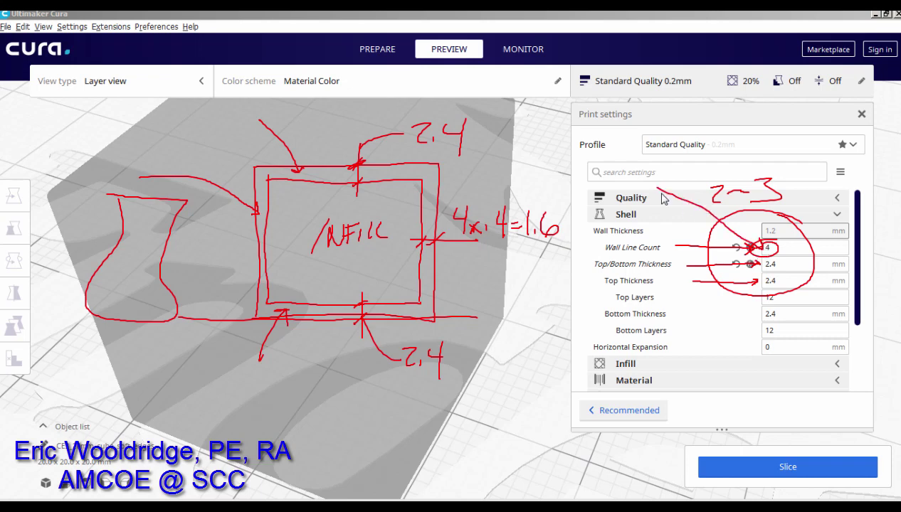
left_click_drag(649, 174, 644, 192)
key("Escape")
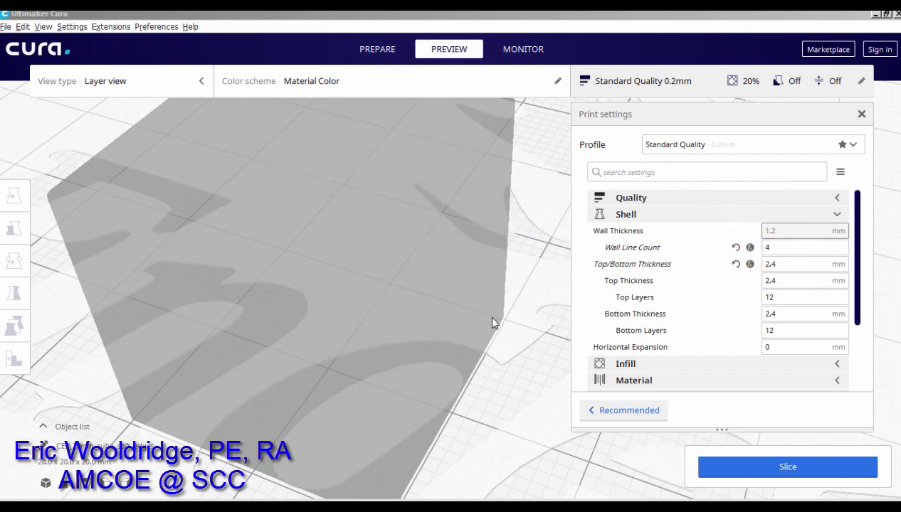
Slice the cube with the current Shell settings and inspect its walls and infill in the layer preview
left_click(728, 472)
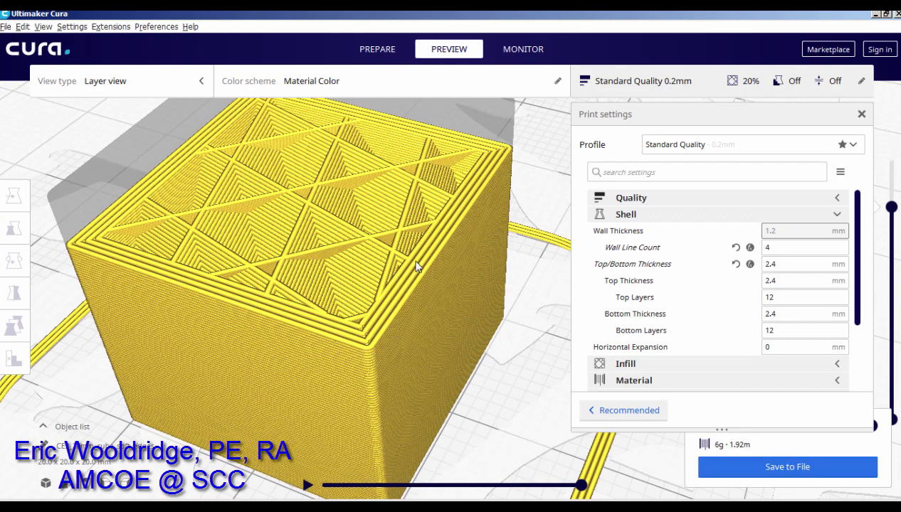
scroll(416, 267, "down", 2)
right_click_drag(455, 265, 498, 245)
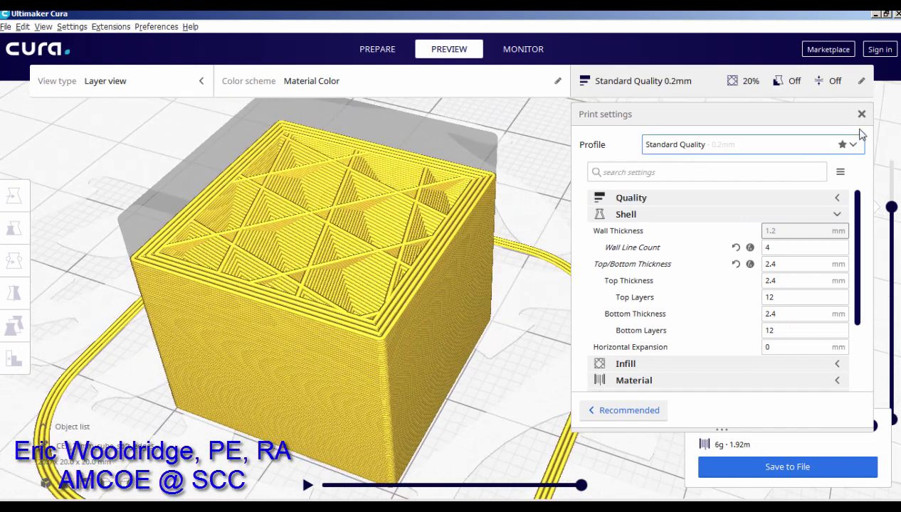
Switch the print settings to the recommended mode and back to custom, and collapse and reopen the Shell settings
left_click(618, 410)
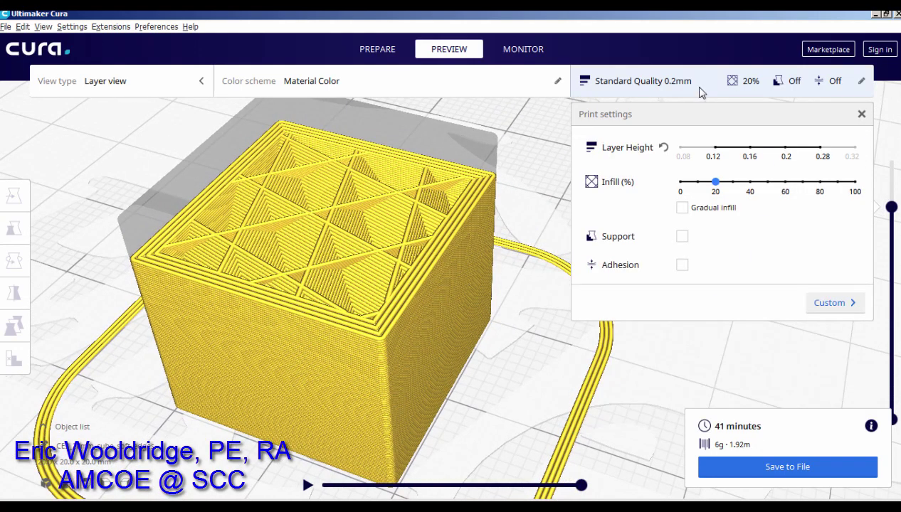
left_click(831, 310)
left_click(837, 217)
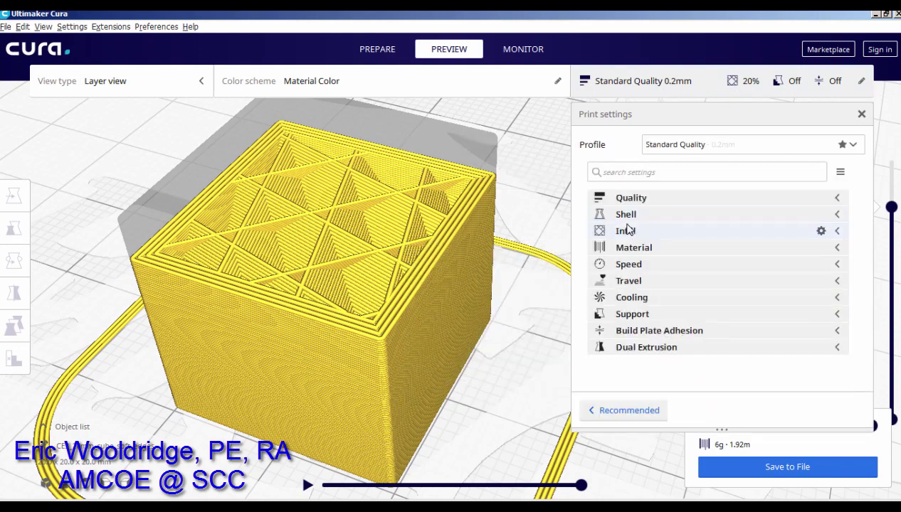
left_click(837, 221)
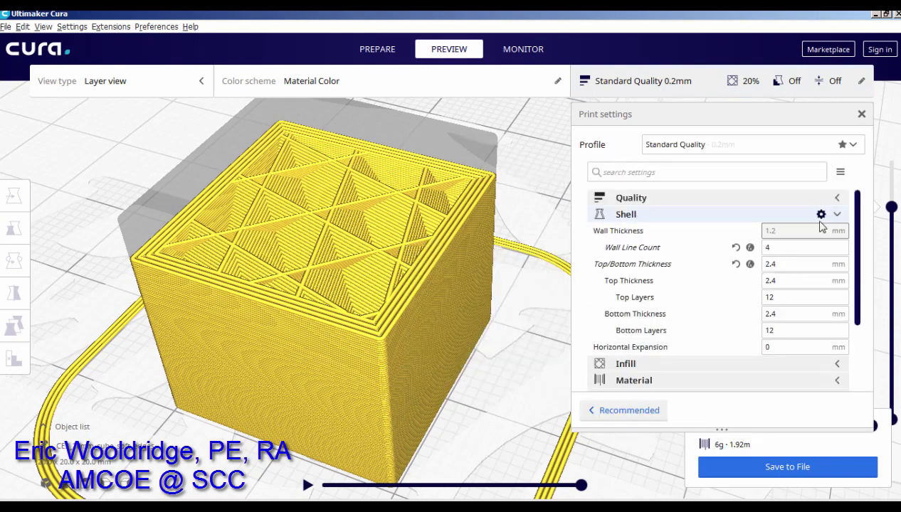
Set the Wall Line Count to 2 and reslice the cube
double_click(783, 254)
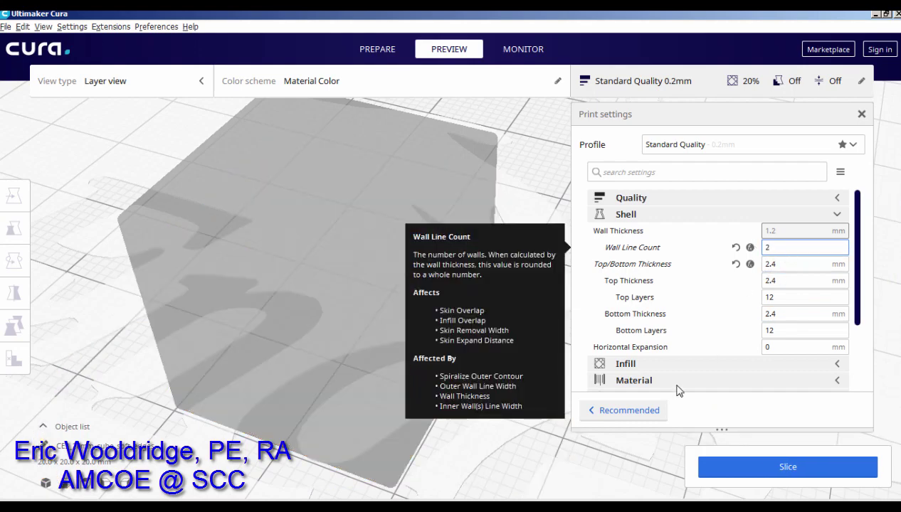
left_click(743, 469)
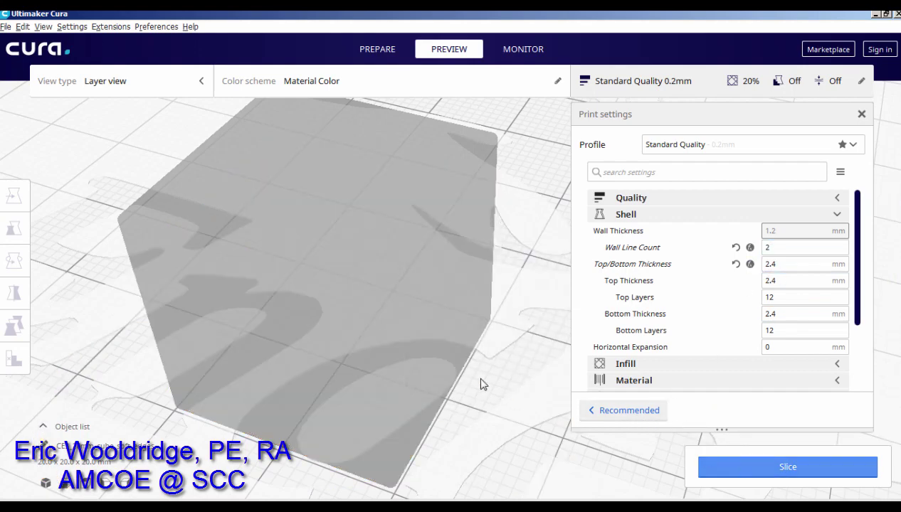